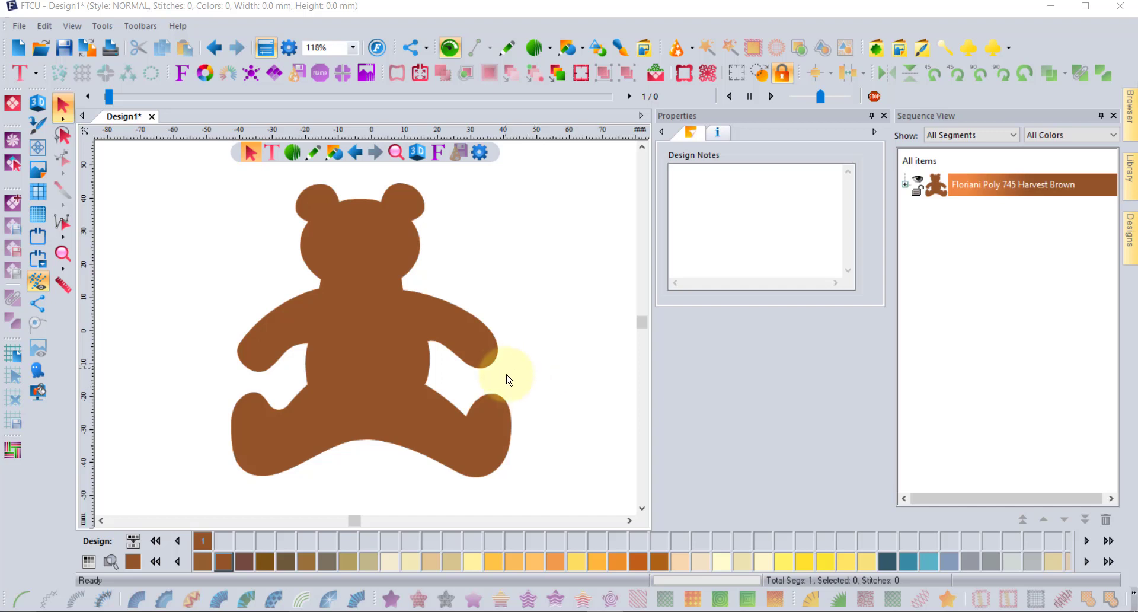
Step: Convert the teddy bear shape to a Standard fill with Pattern 1
click(363, 264)
click(393, 599)
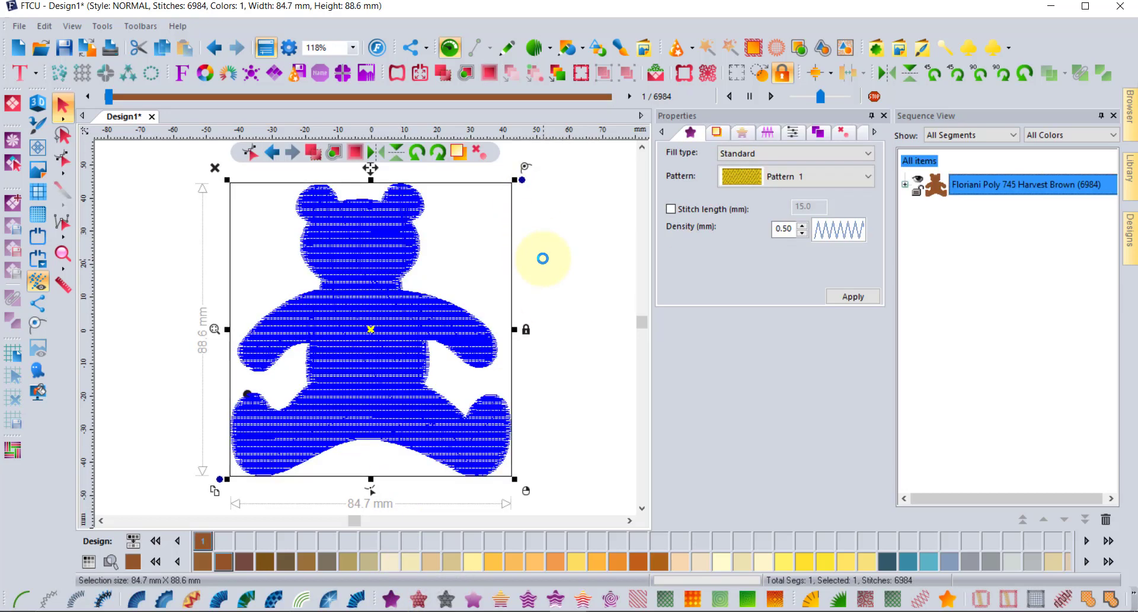
click(567, 297)
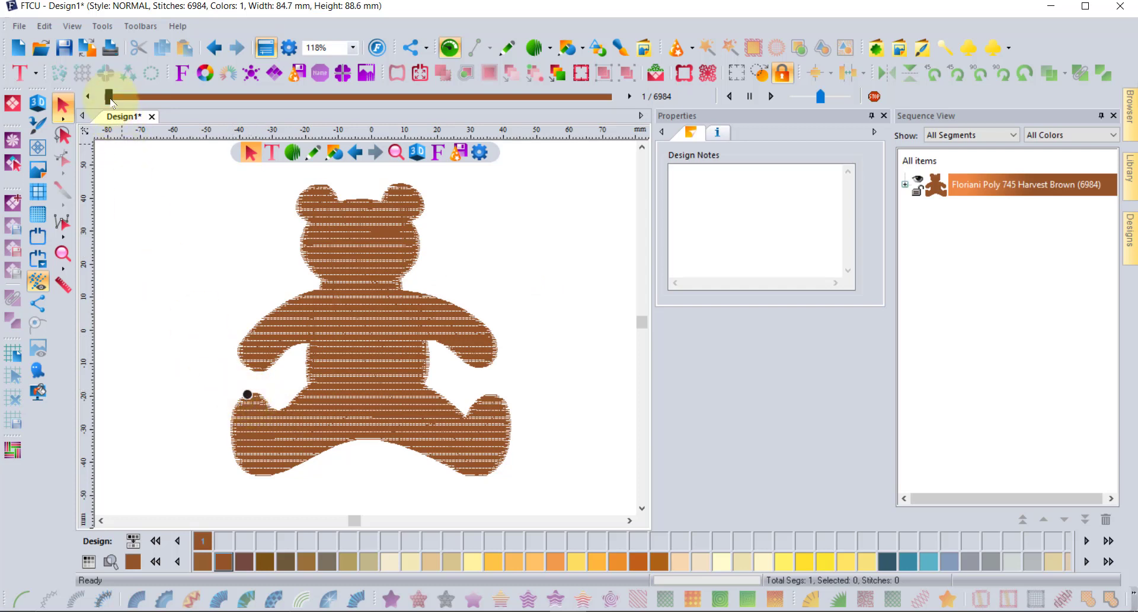
Step: Advance the stitch simulation to about stitch 157 and examine the bear's starting stitches up close
drag(111, 102, 122, 102)
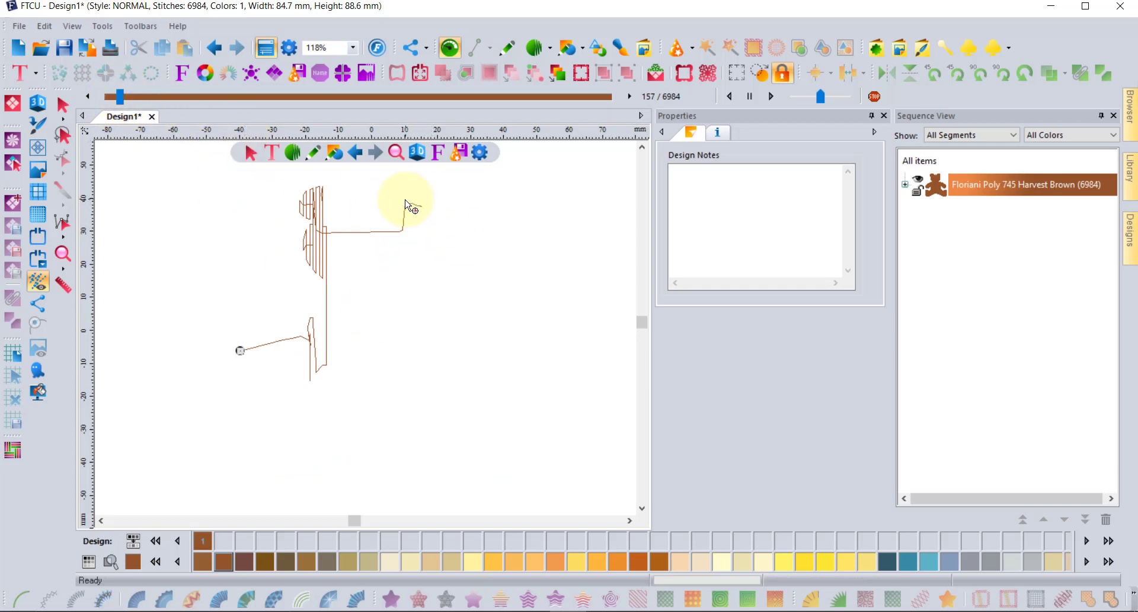
scroll(408, 207, up, 3)
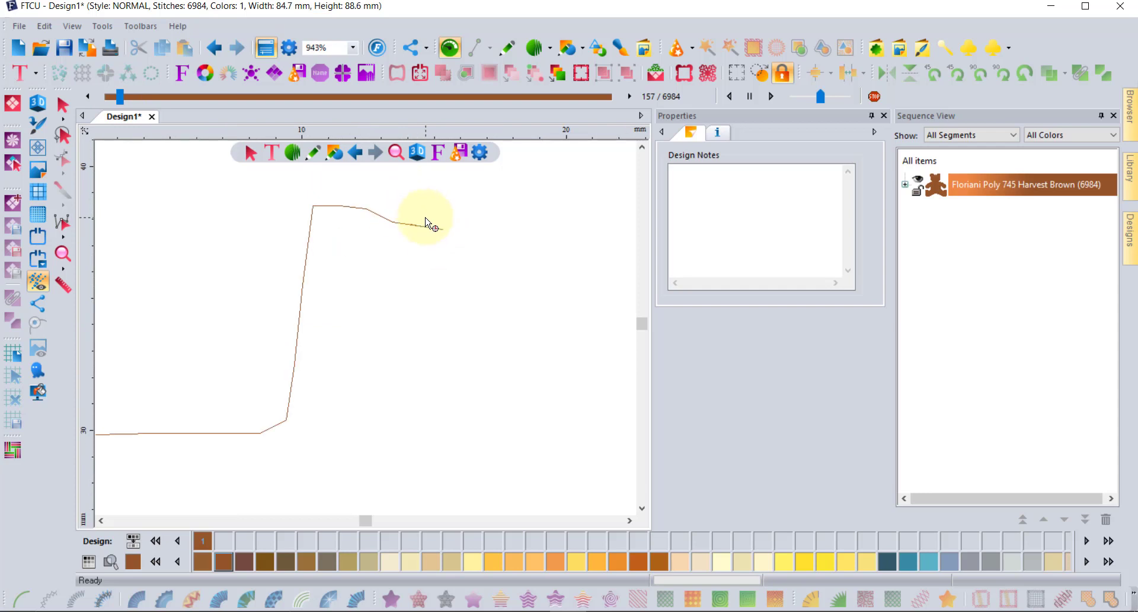
scroll(425, 222, up, 2)
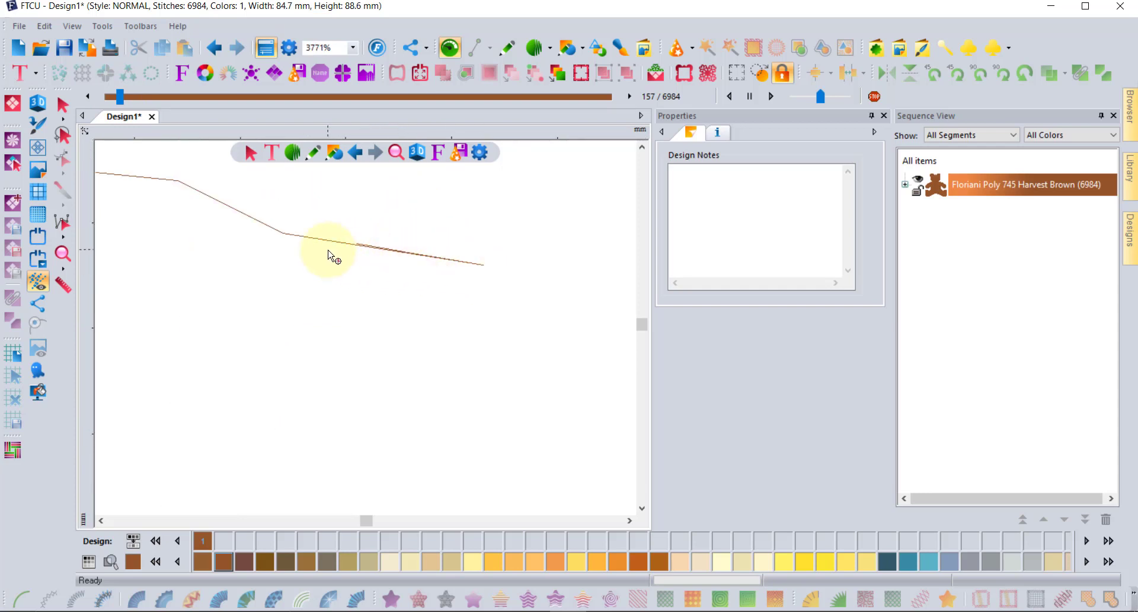
Step: Rewind the stitch simulation to the first stitch and step through to stitch 8 to examine the tie-in
drag(119, 97, 90, 100)
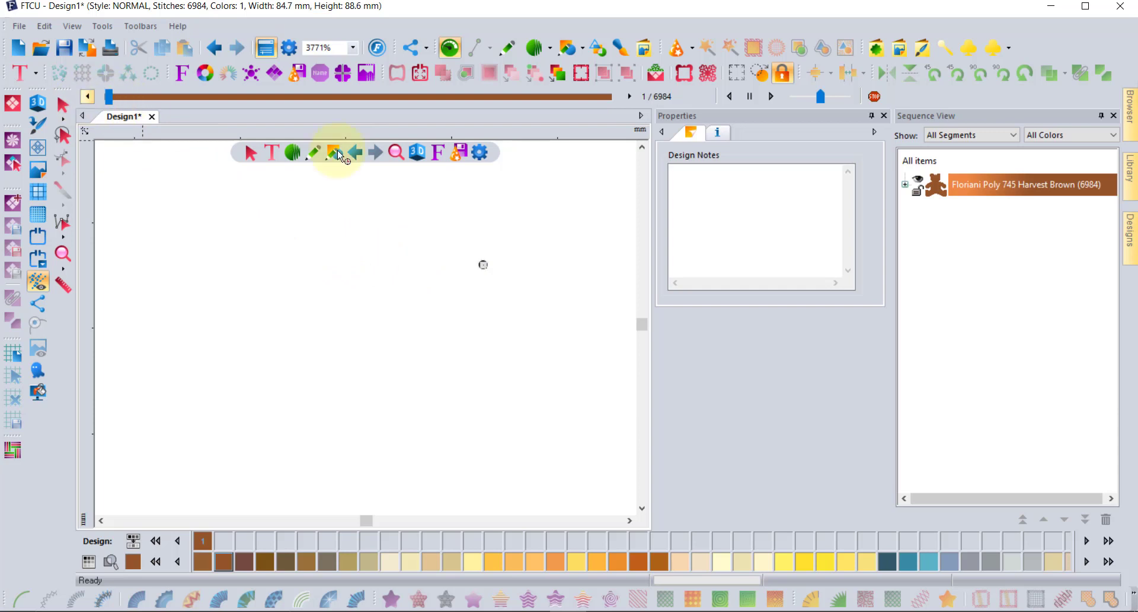
click(629, 96)
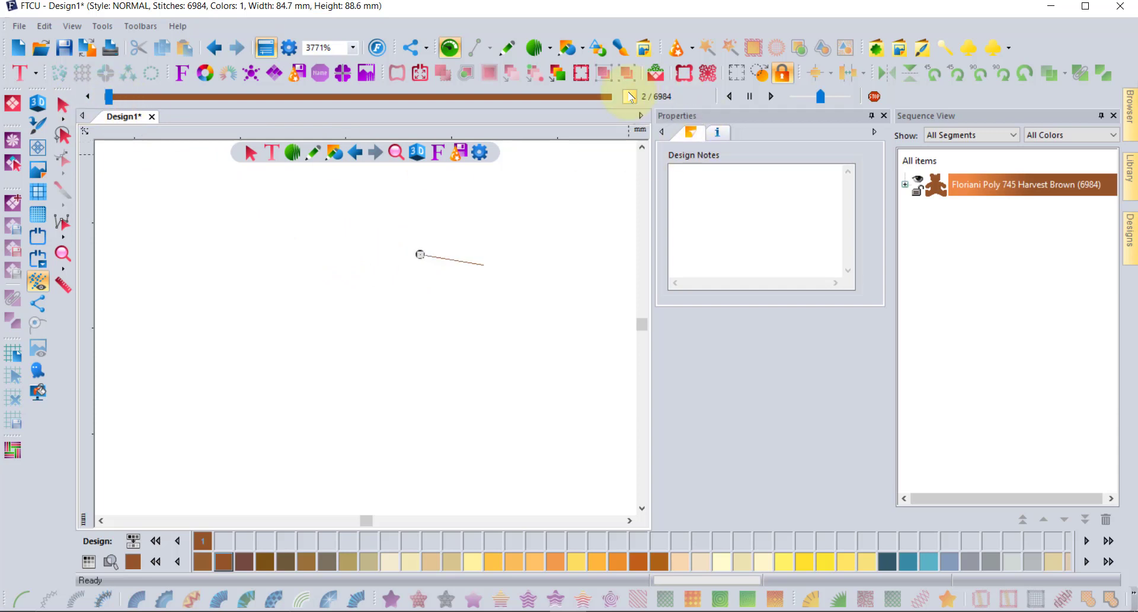
click(629, 96)
click(629, 96)
click(629, 96)
click(630, 96)
click(629, 96)
click(630, 96)
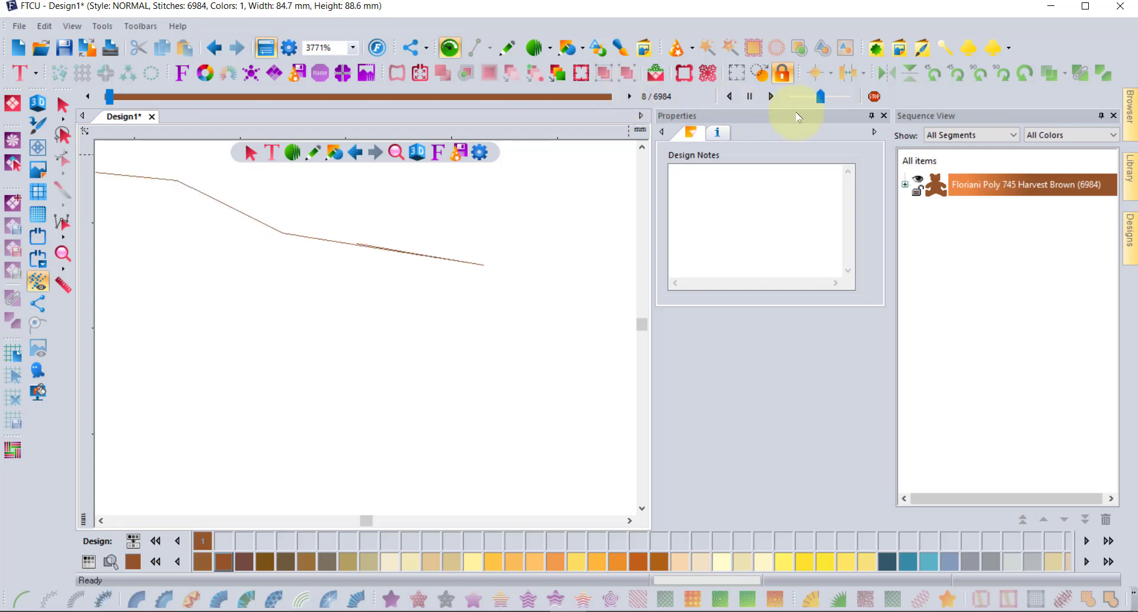
Step: Run the stitch simulation through to the final stitch and examine the tie-off at the end of the bear
click(771, 96)
scroll(288, 329, down, 2)
scroll(289, 330, down, 4)
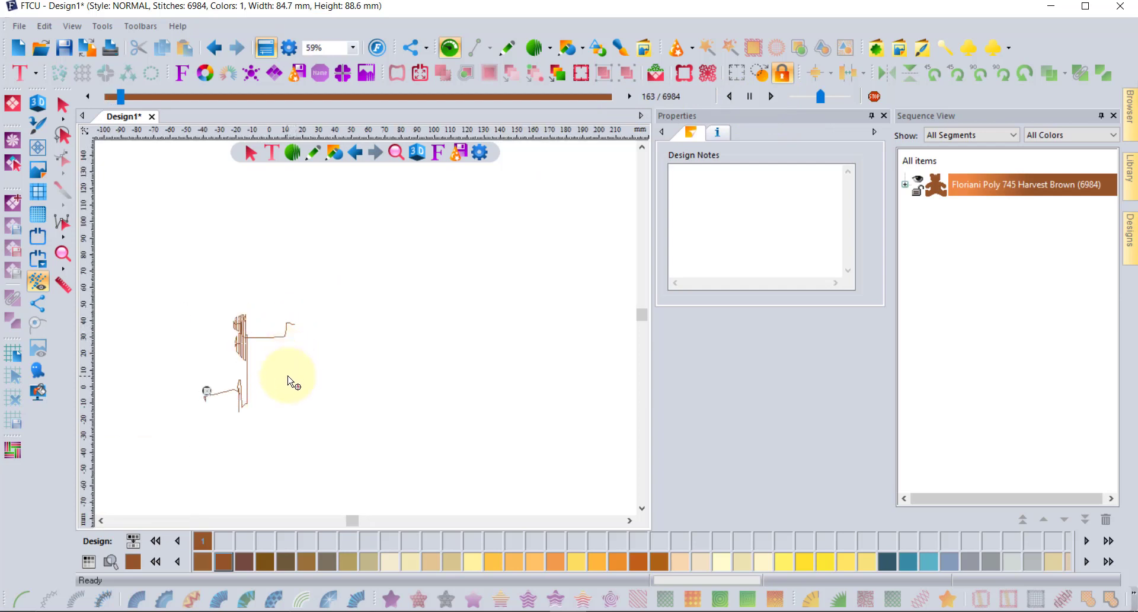
drag(115, 94, 614, 122)
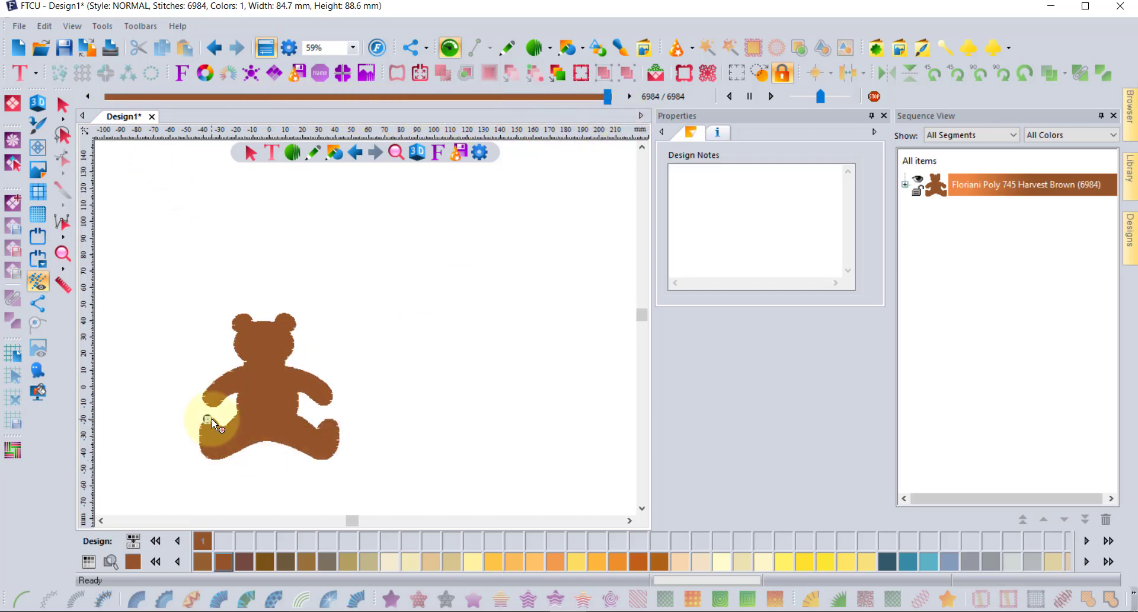
scroll(211, 419, up, 2)
scroll(195, 445, up, 3)
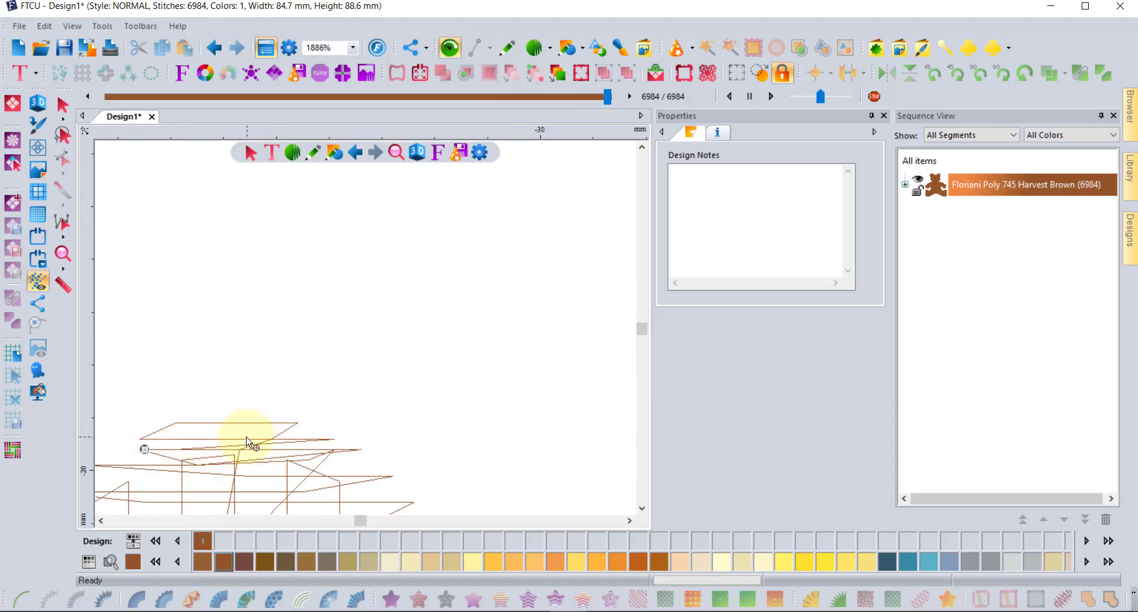
scroll(247, 439, down, 5)
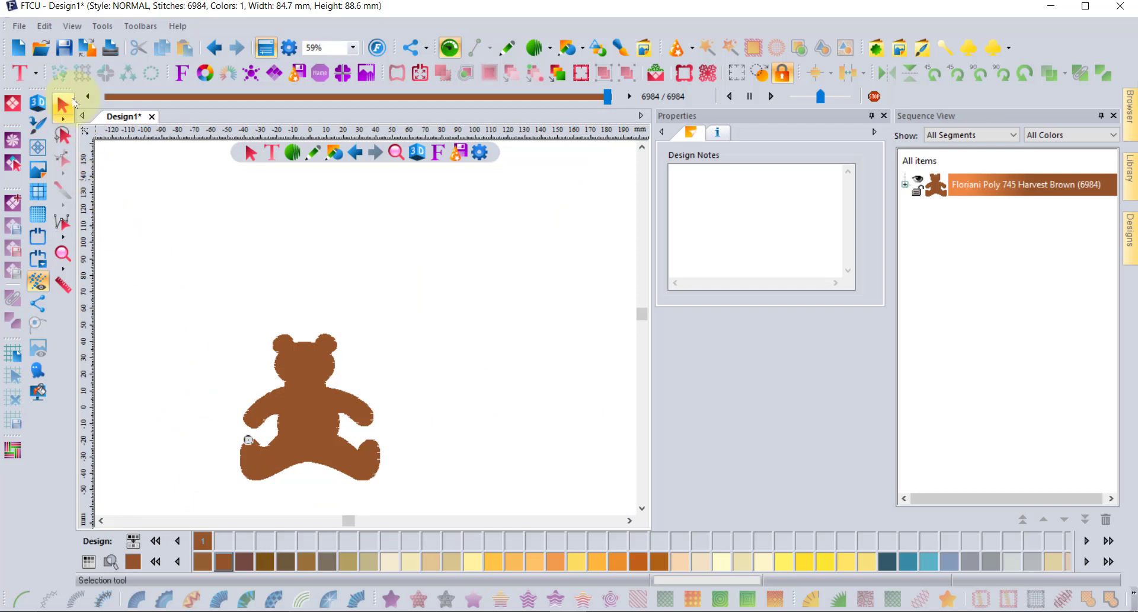
Step: Duplicate the bear fill and place the copy beside the original, to its right, with a small gap between them
click(71, 105)
click(282, 395)
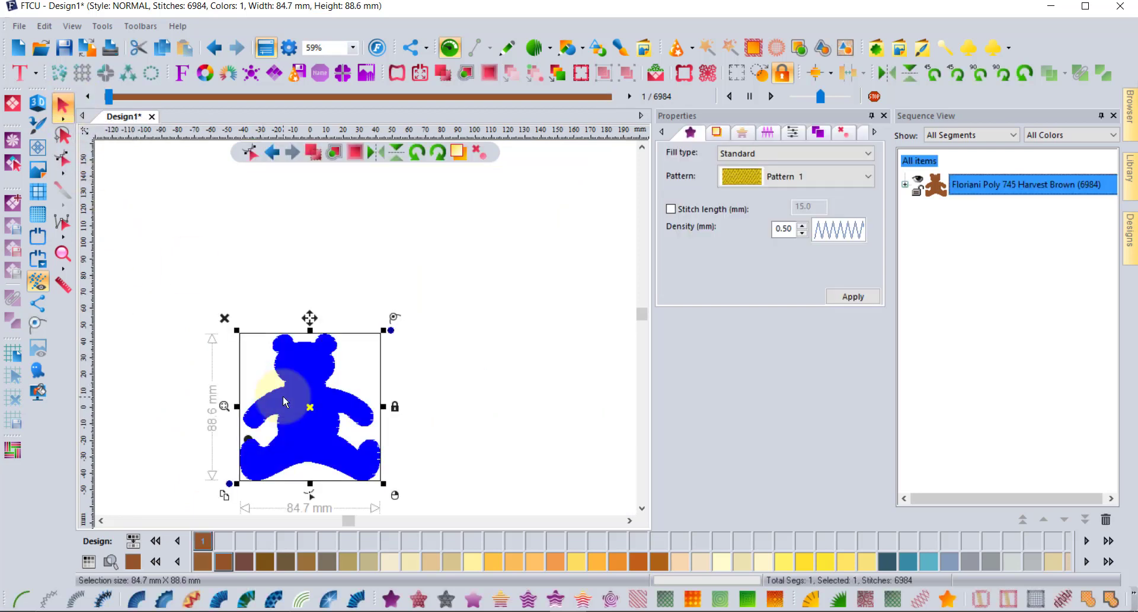
click(229, 495)
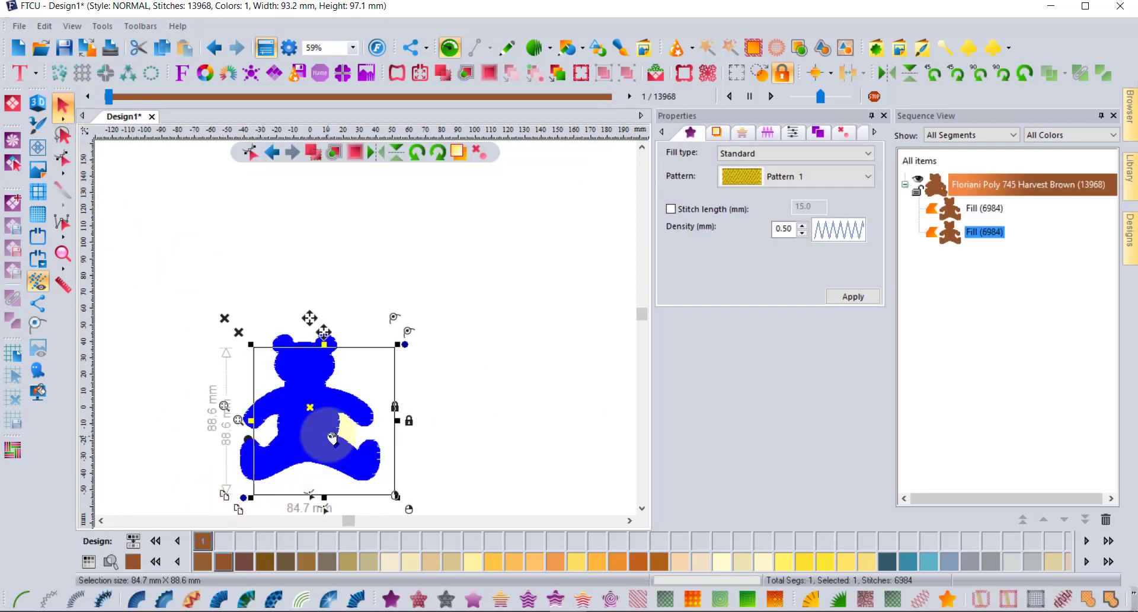
drag(324, 412, 459, 421)
click(563, 389)
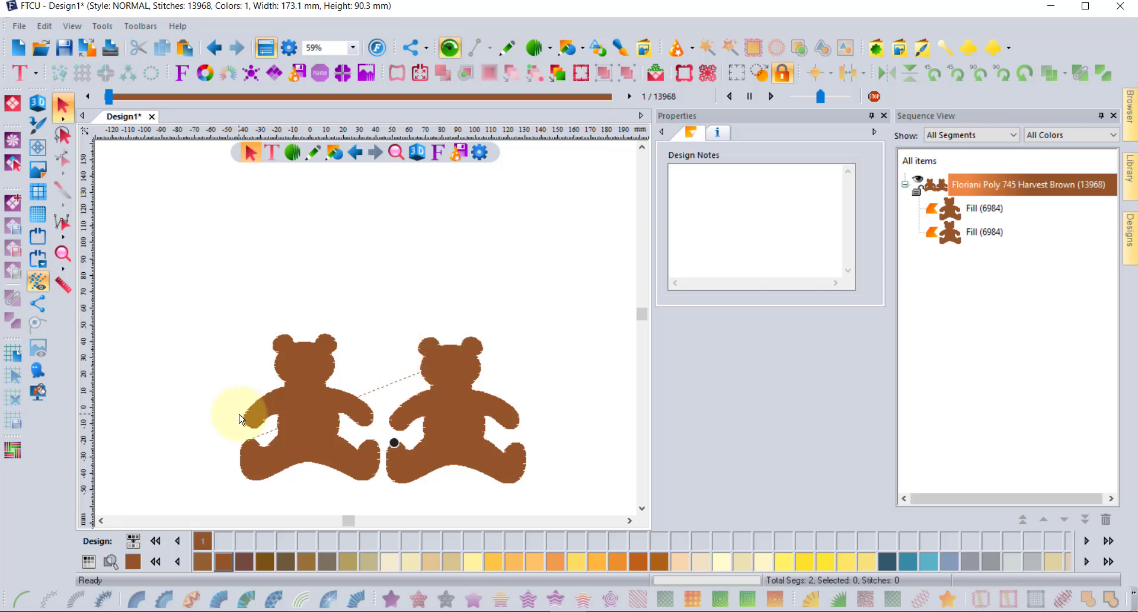
Step: Review the left bear's start and end commands and its tie-in and tie-off settings
click(280, 361)
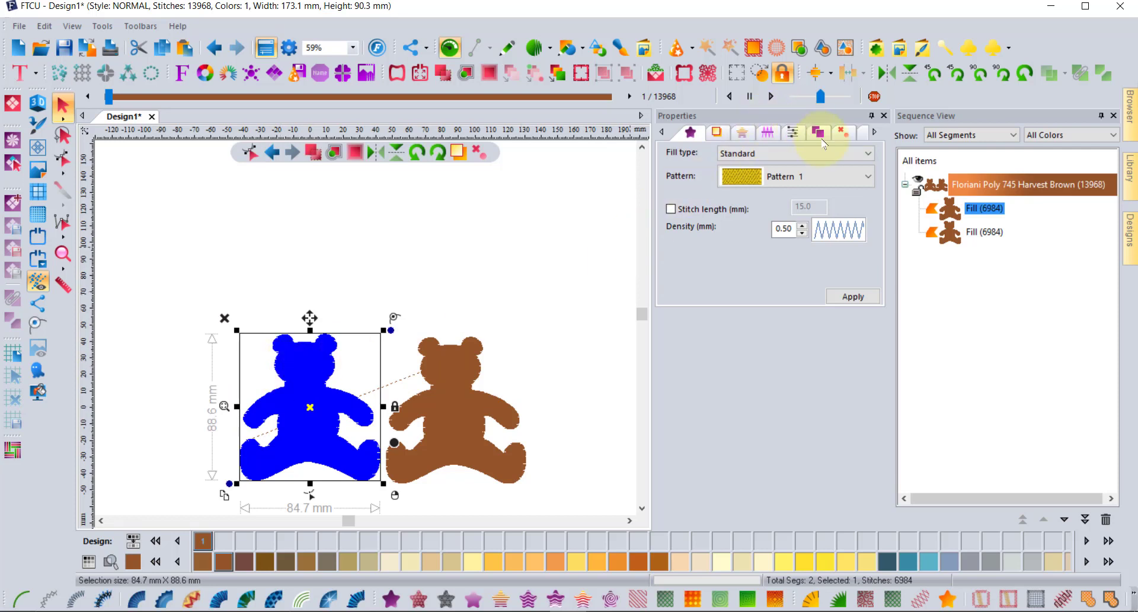
click(841, 132)
click(784, 179)
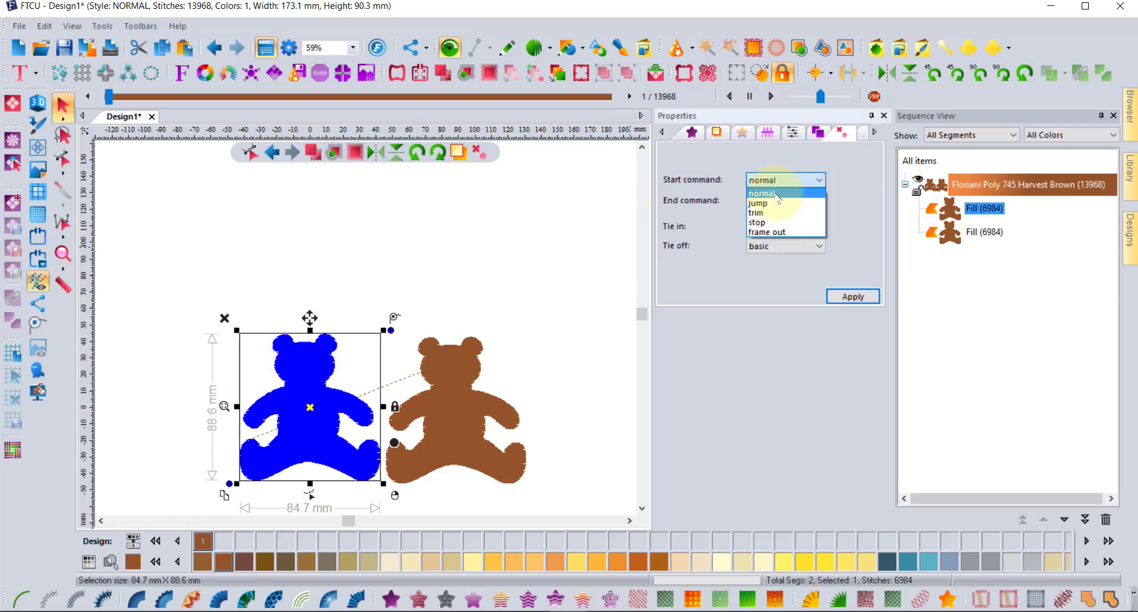
click(784, 331)
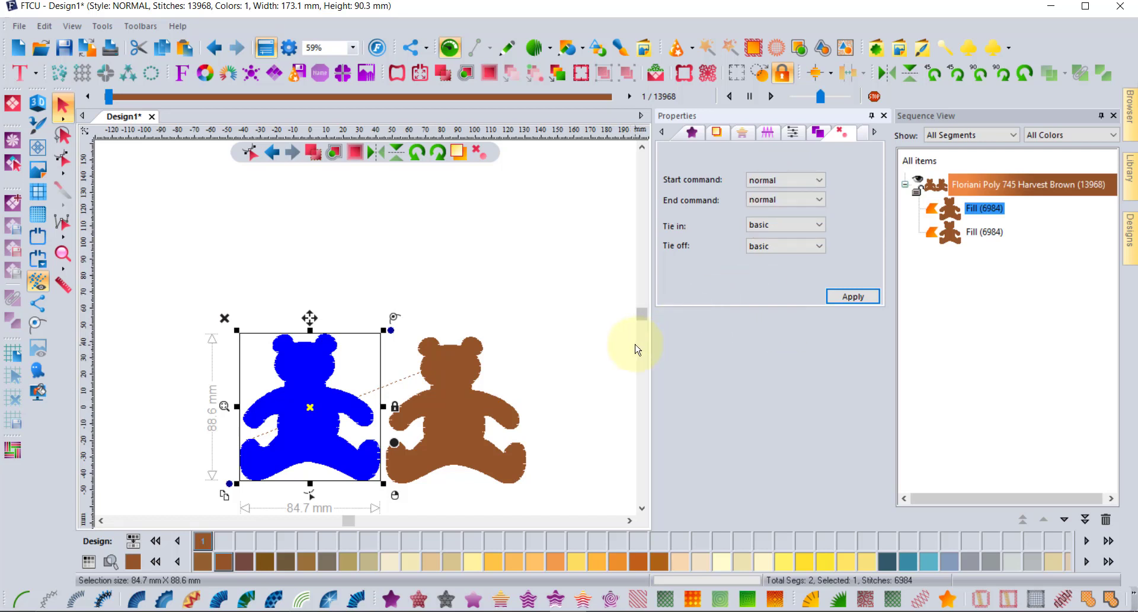
click(579, 342)
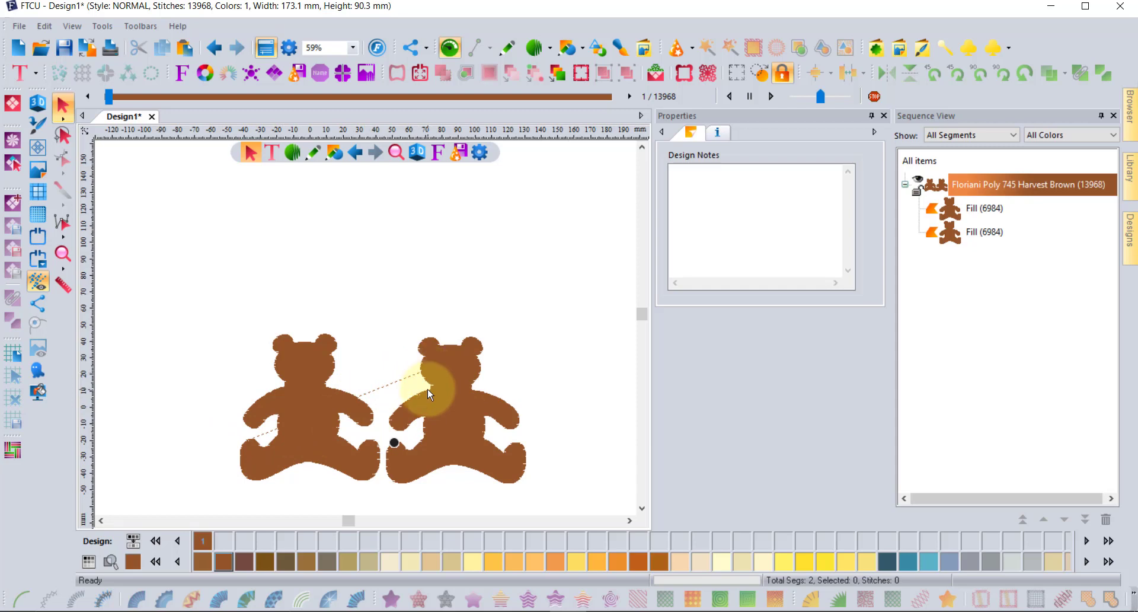
Step: Move the left bear's exit point to the outer edge of its foot nearest the right bear
click(300, 389)
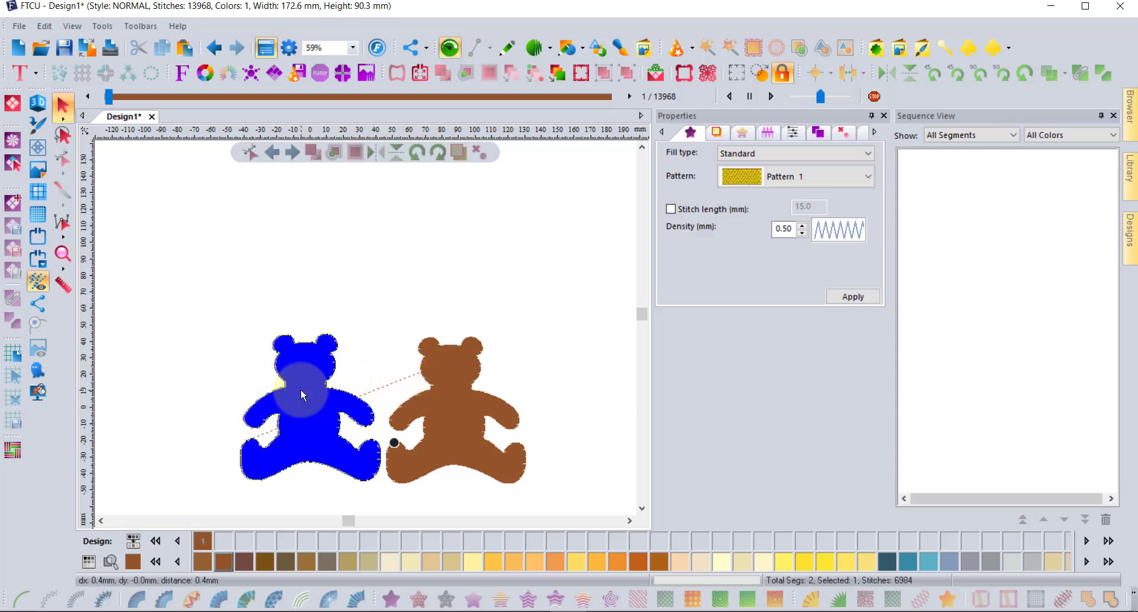
click(62, 158)
drag(249, 439, 380, 460)
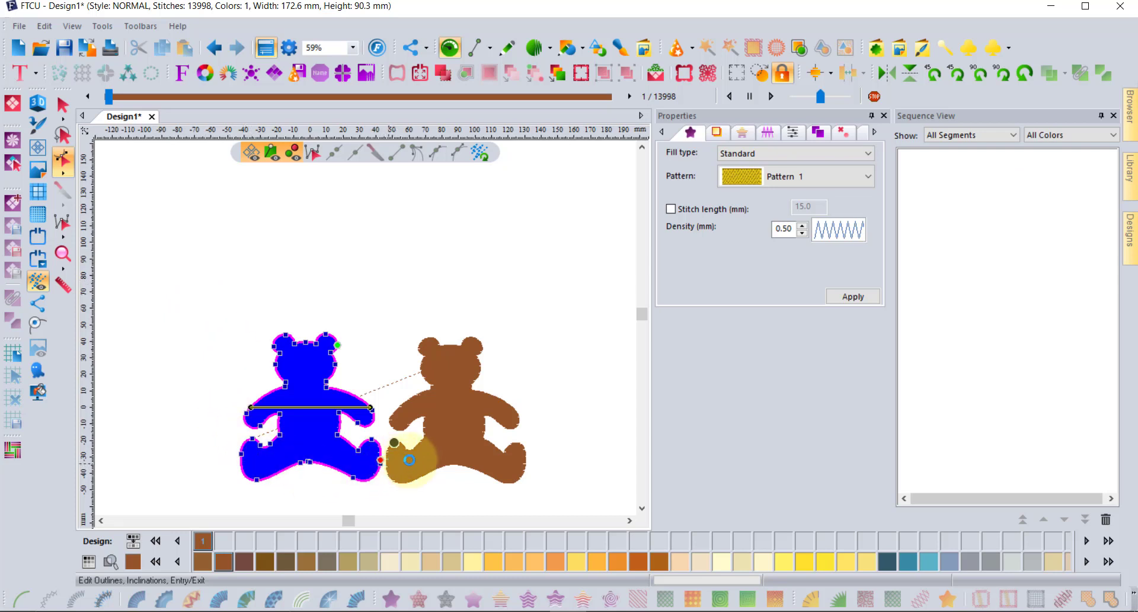
Step: Move the right bear's entry point to the outer edge of its foot nearest the left bear
click(424, 415)
drag(483, 355, 391, 469)
scroll(389, 469, up, 2)
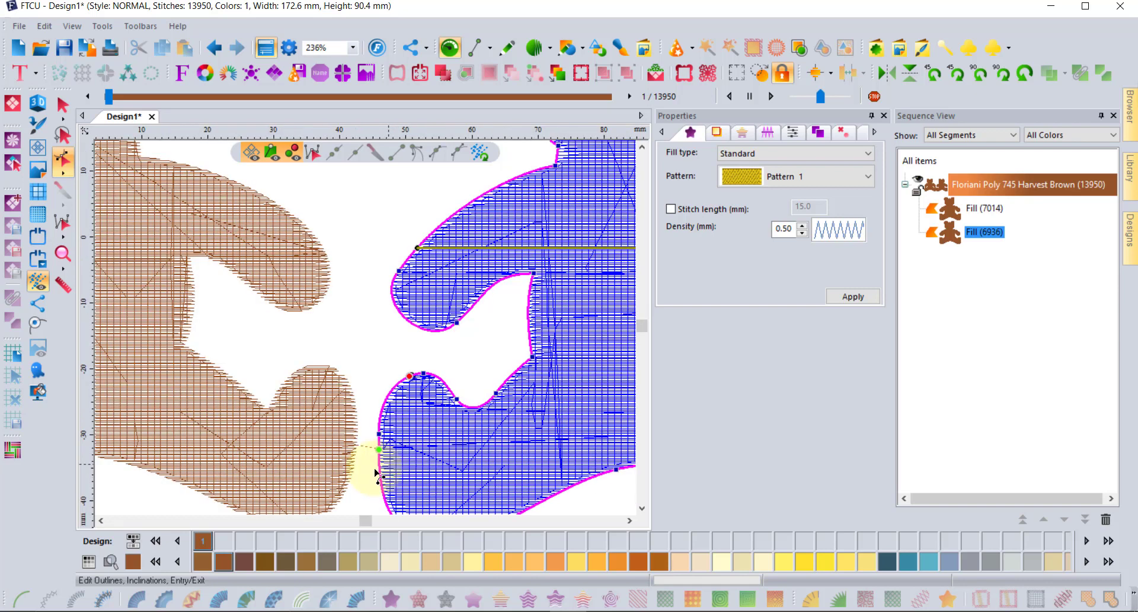
Step: Set the right bear fill's tie-in to triangle and examine the stitches at its entry point
click(62, 105)
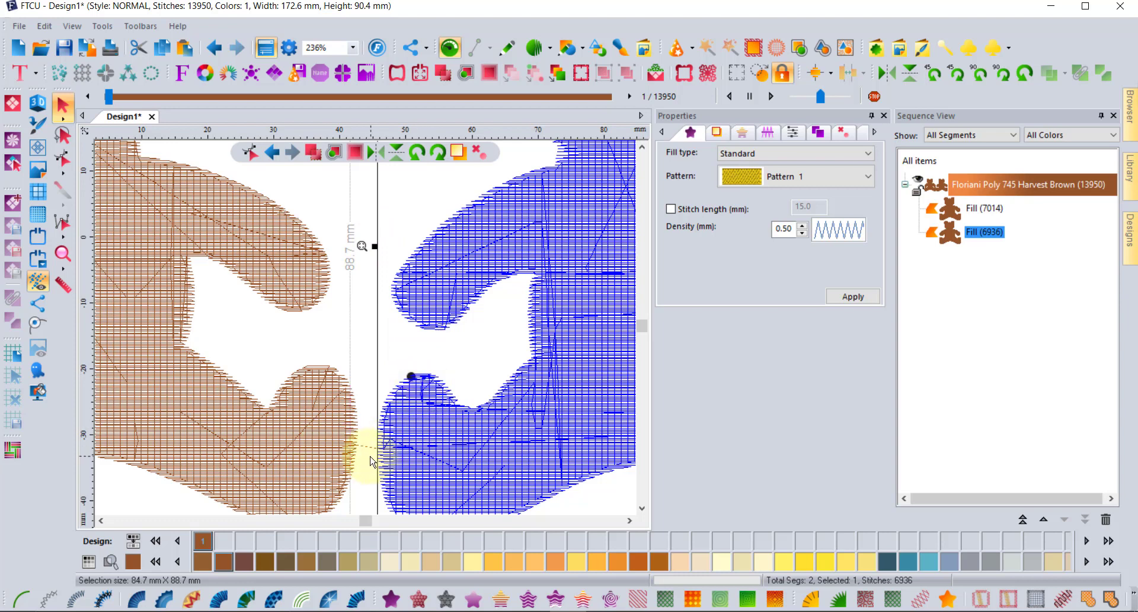
scroll(369, 450, up, 2)
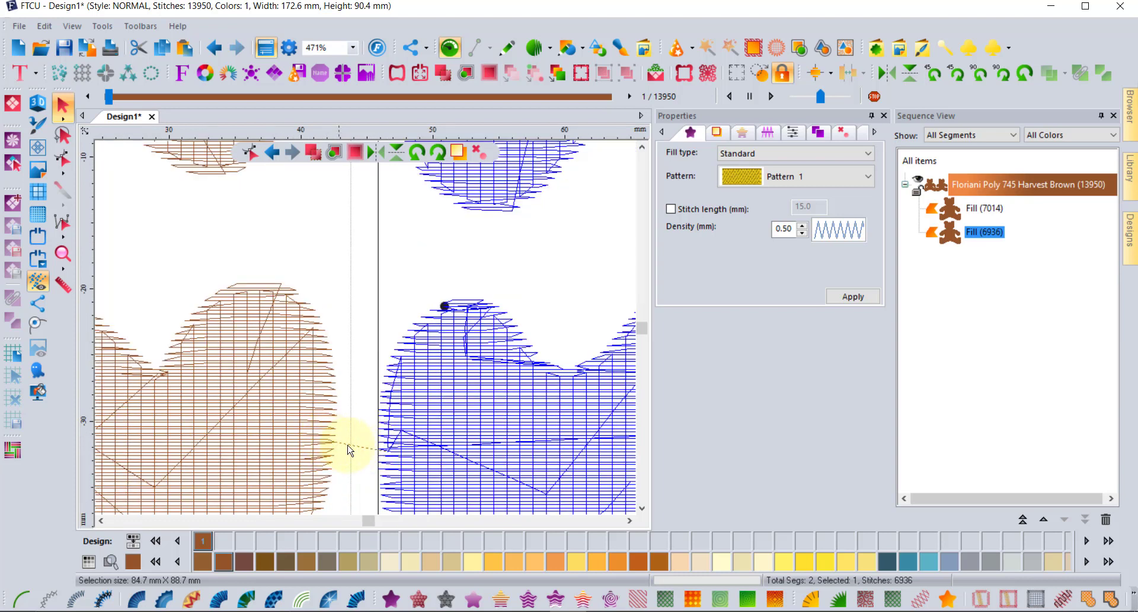
click(842, 133)
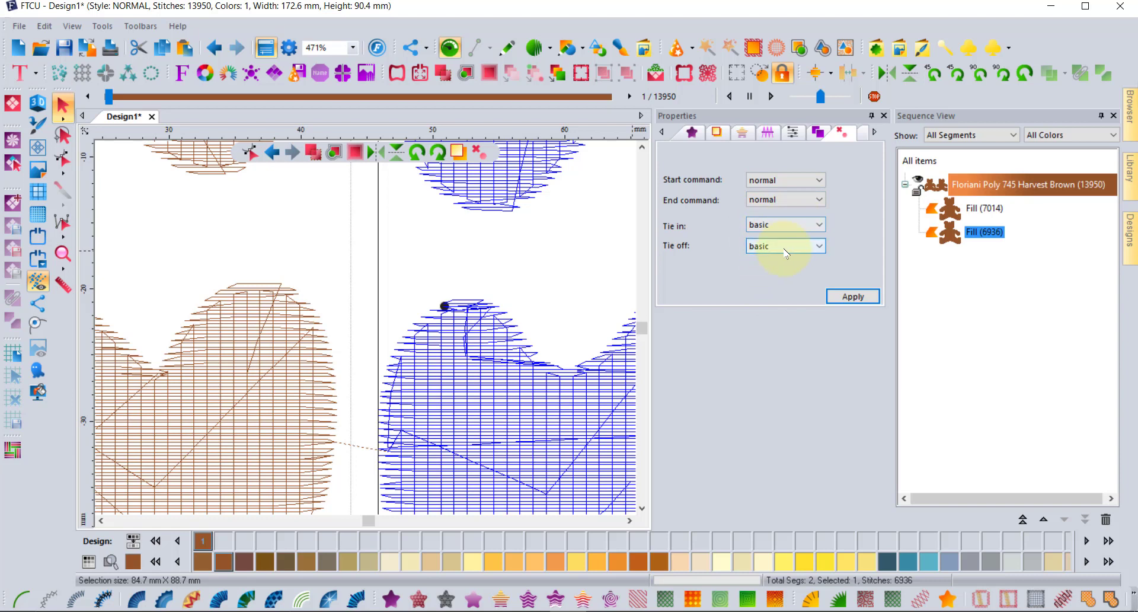
click(783, 230)
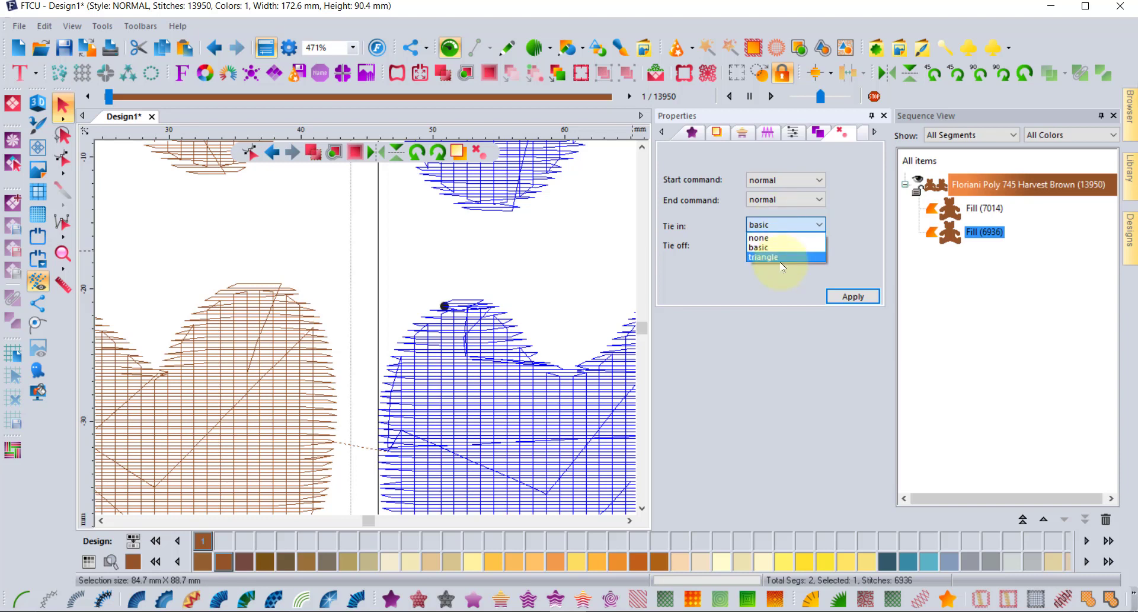
click(803, 258)
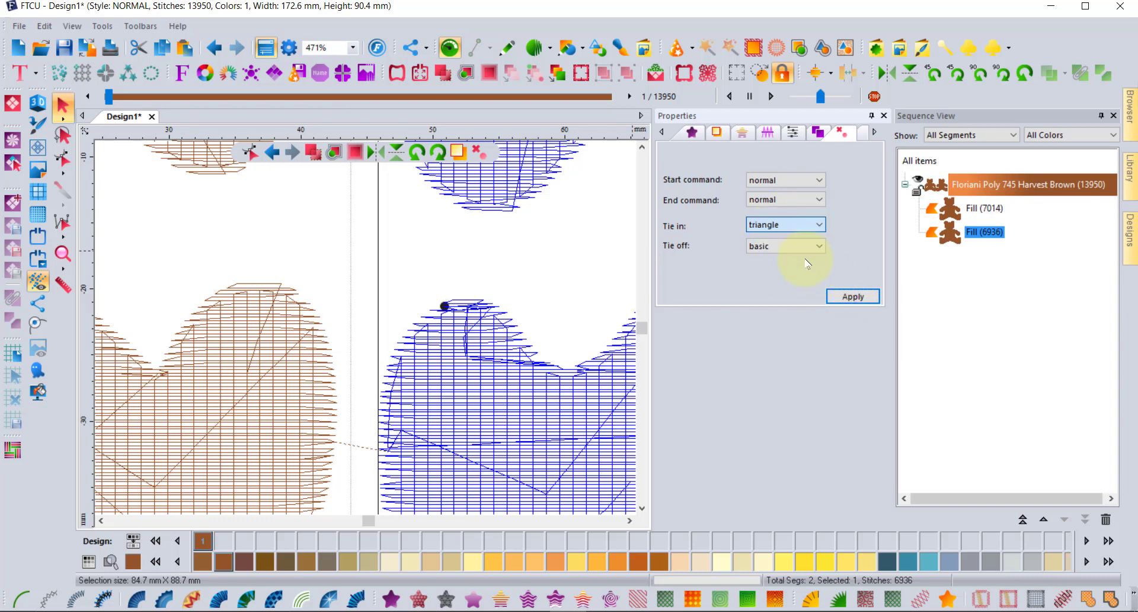
click(853, 296)
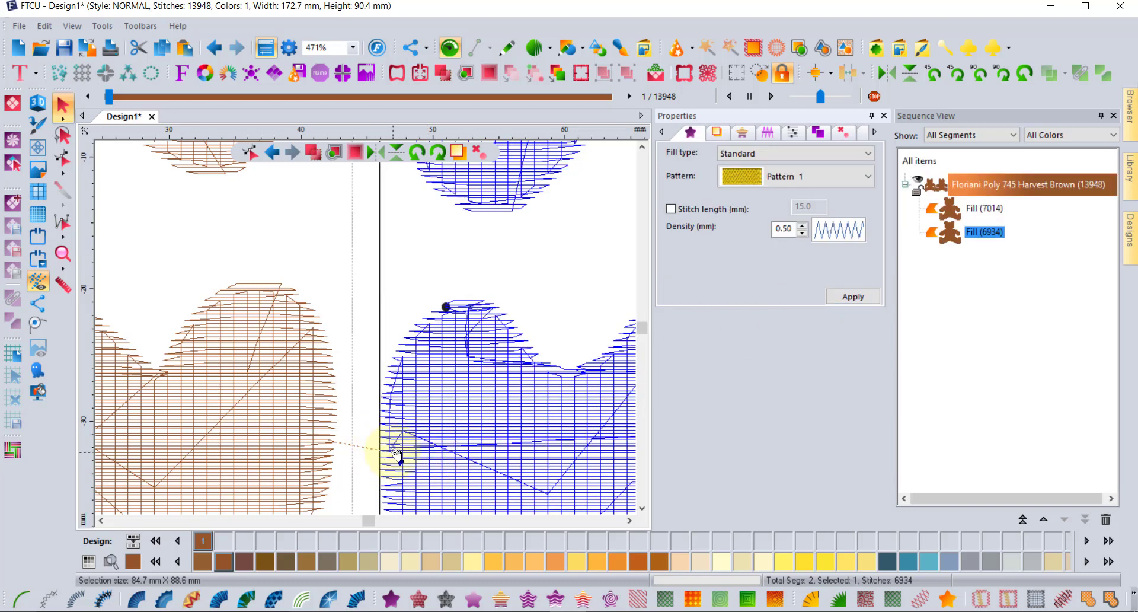
scroll(396, 454, up, 2)
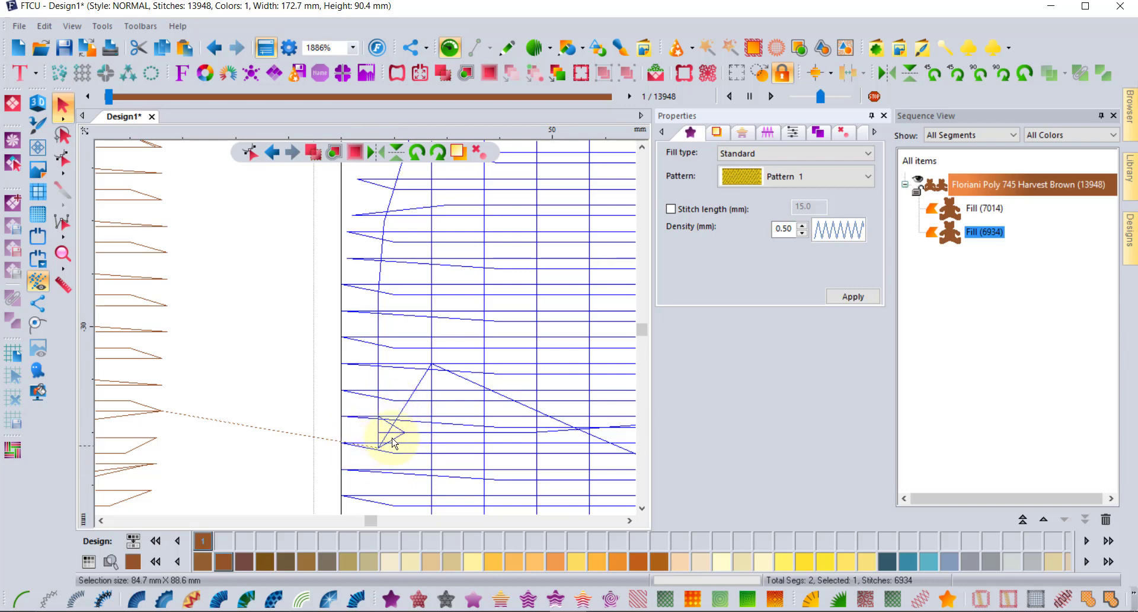
scroll(392, 433, down, 9)
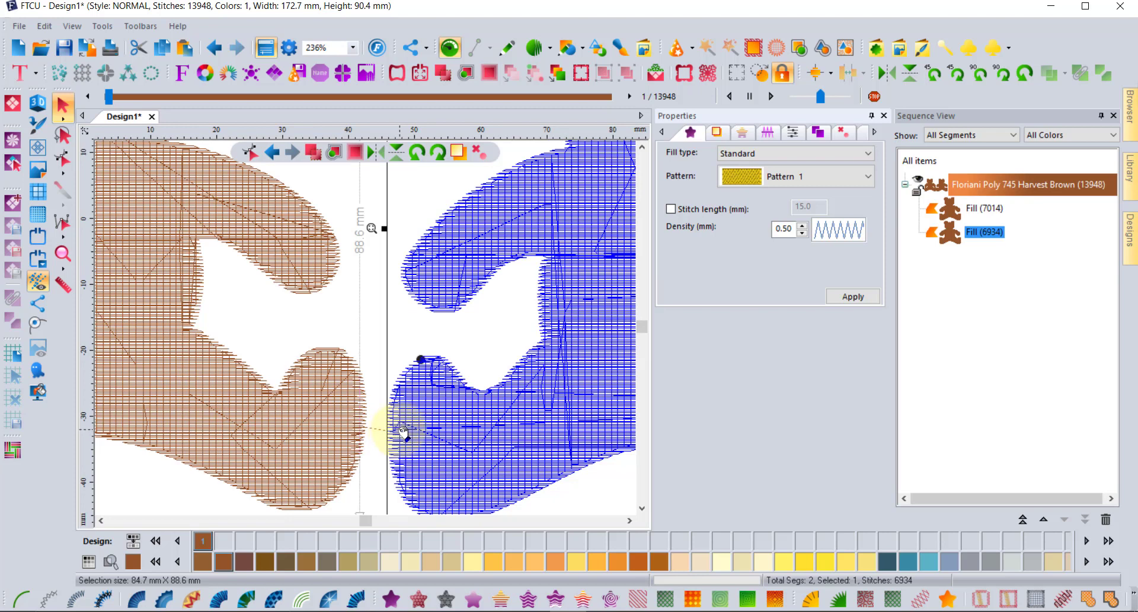
Step: Set the right bear fill's tie-in to basic and deselect the bear
click(841, 132)
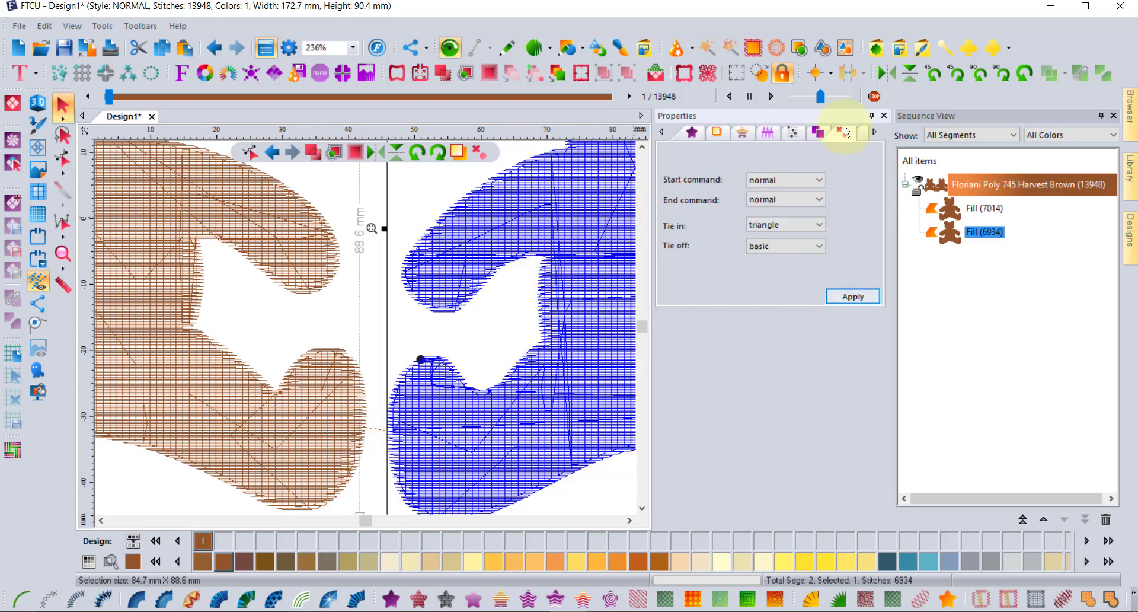
click(795, 226)
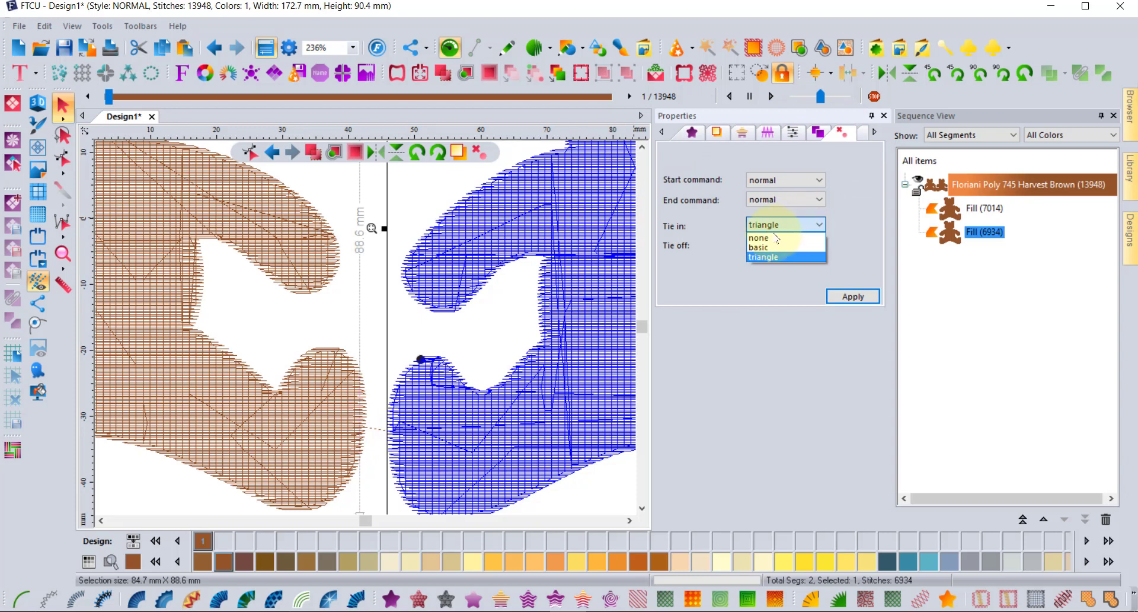
click(788, 246)
click(852, 296)
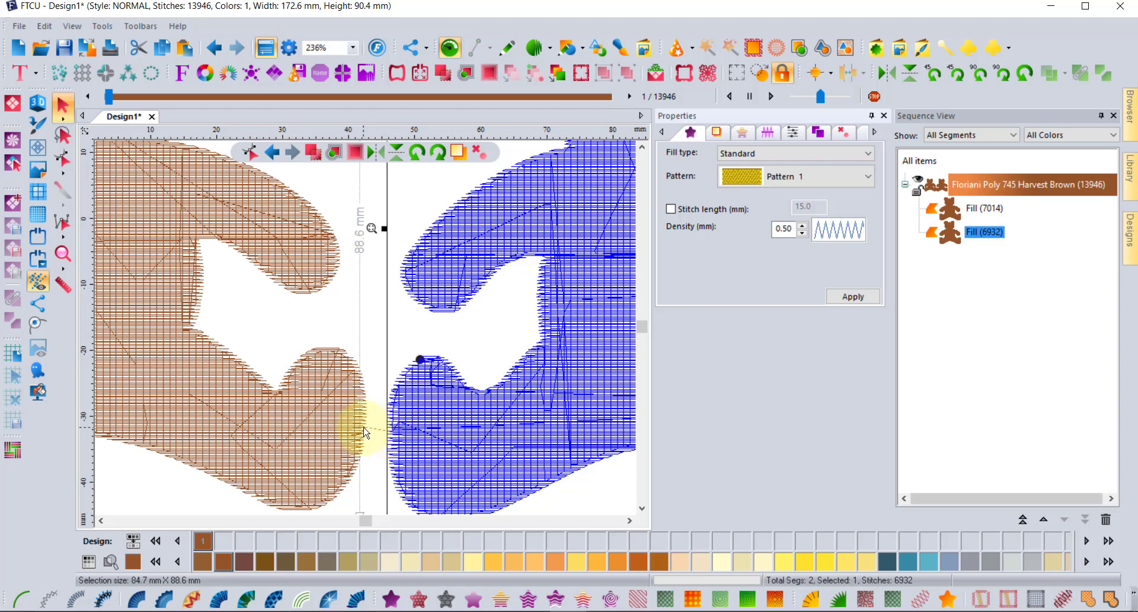
mouse_move(387, 435)
mouse_down()
mouse_move(406, 422)
mouse_move(391, 433)
mouse_move(406, 437)
mouse_move(432, 414)
mouse_move(364, 433)
mouse_move(412, 437)
mouse_move(406, 424)
mouse_up()
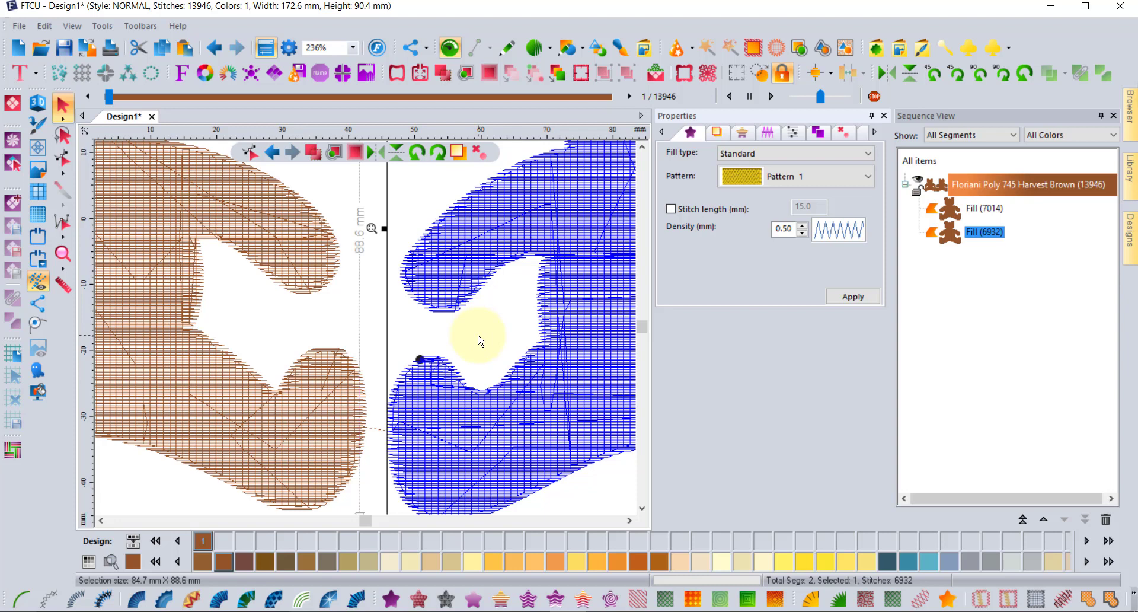
click(480, 340)
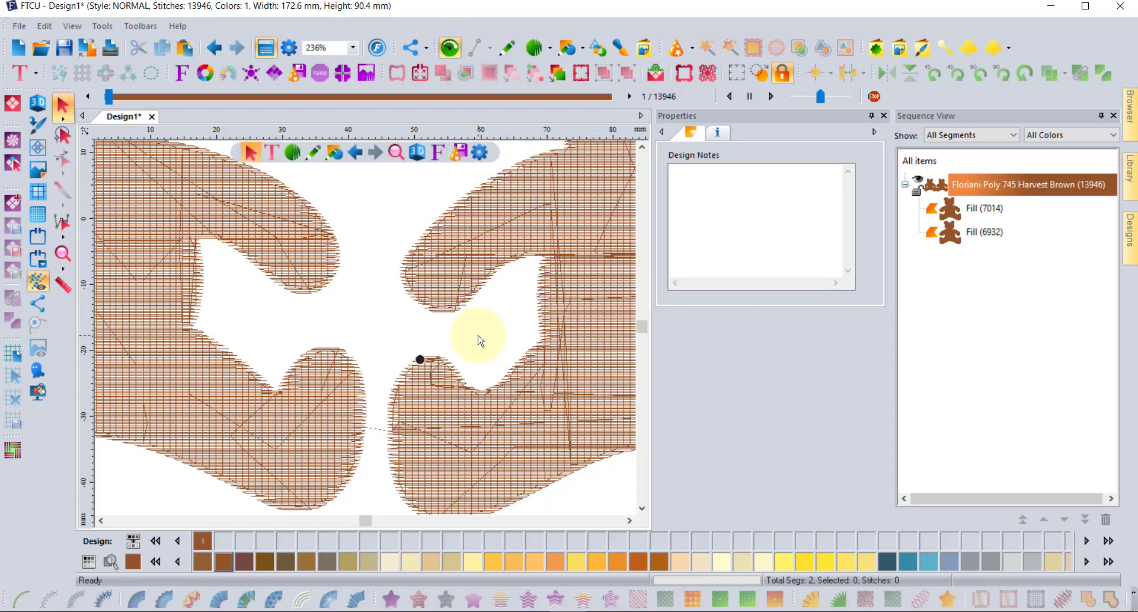
Step: Set tie-in and tie-off to none for both bear fills together, apply the change and deselect them
scroll(480, 340, down, 2)
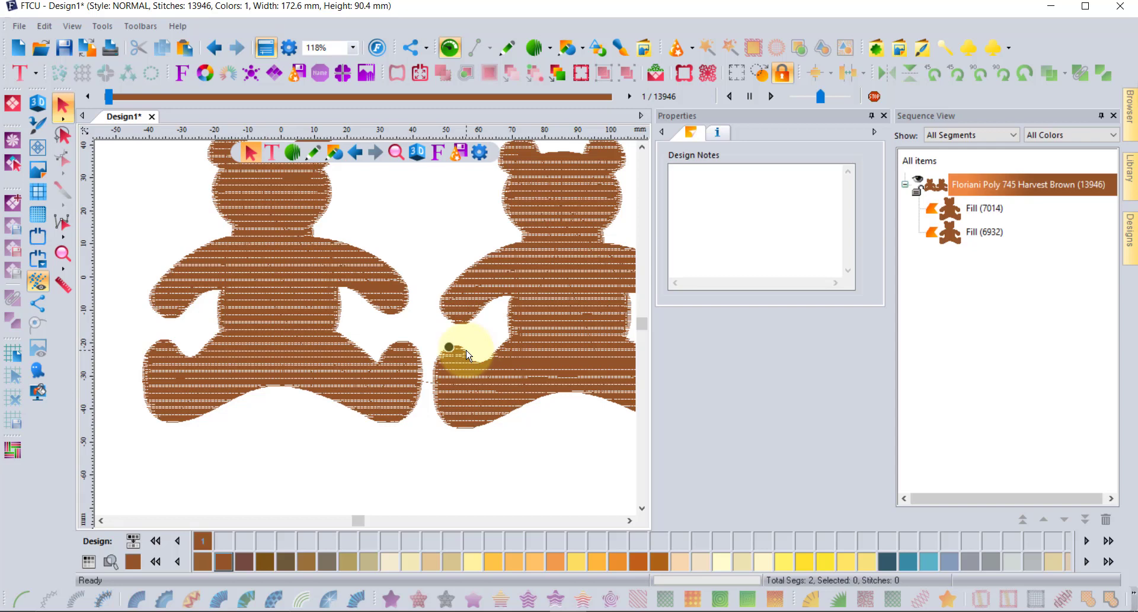
scroll(462, 358, down, 2)
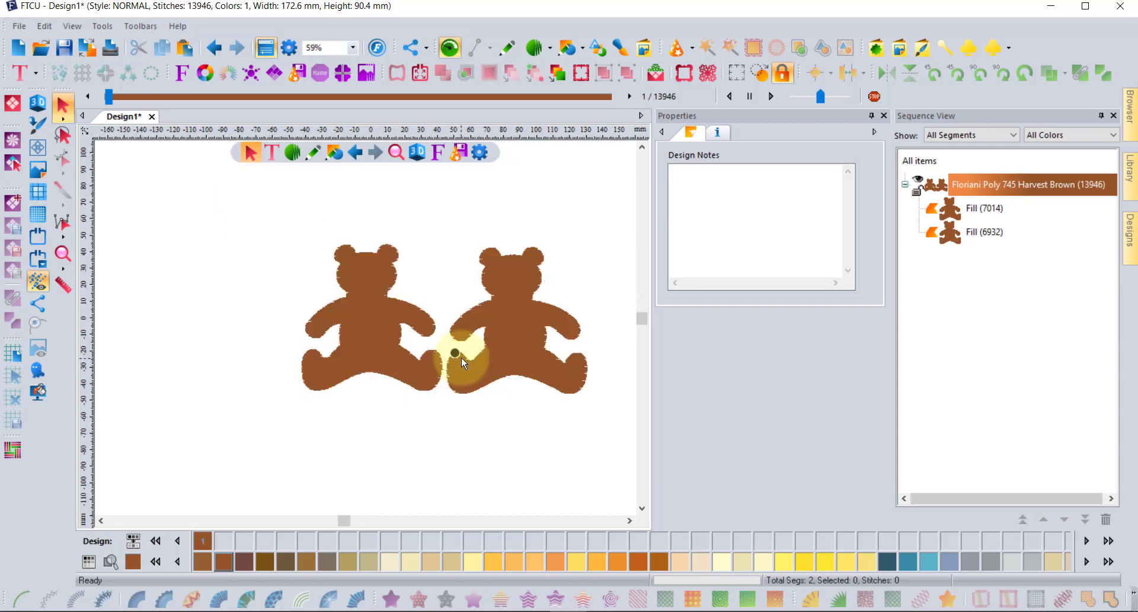
drag(244, 206, 611, 420)
click(842, 132)
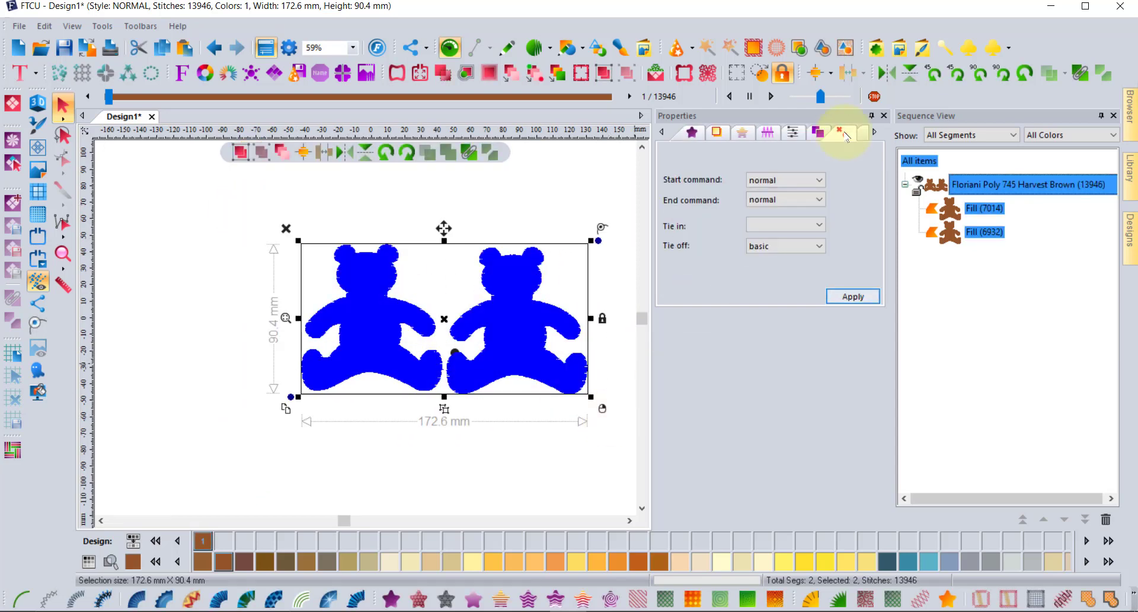
click(758, 230)
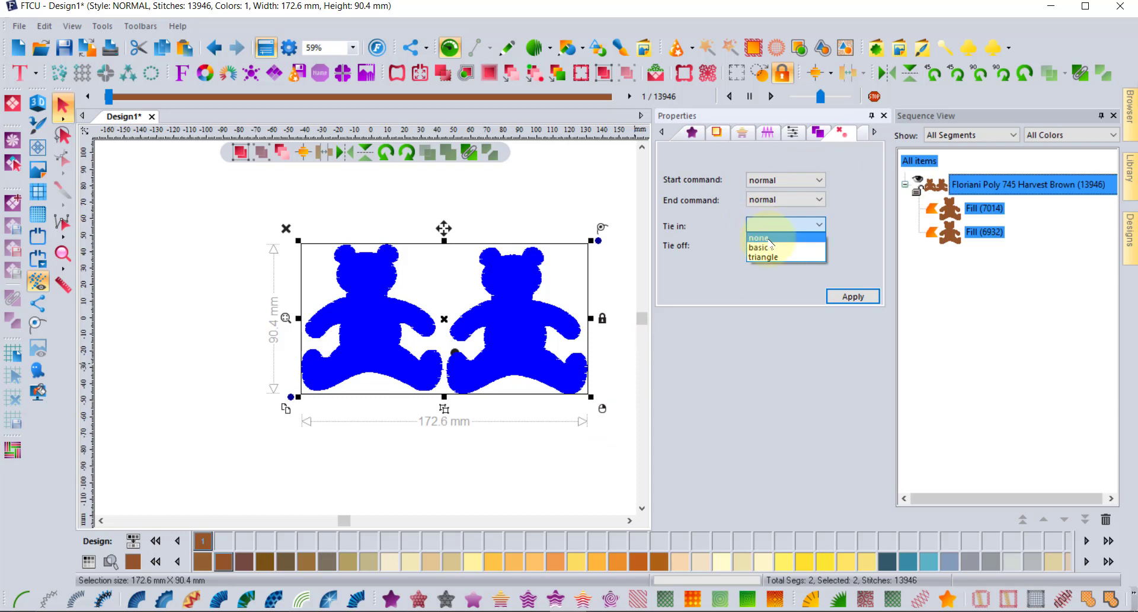
click(761, 238)
click(777, 247)
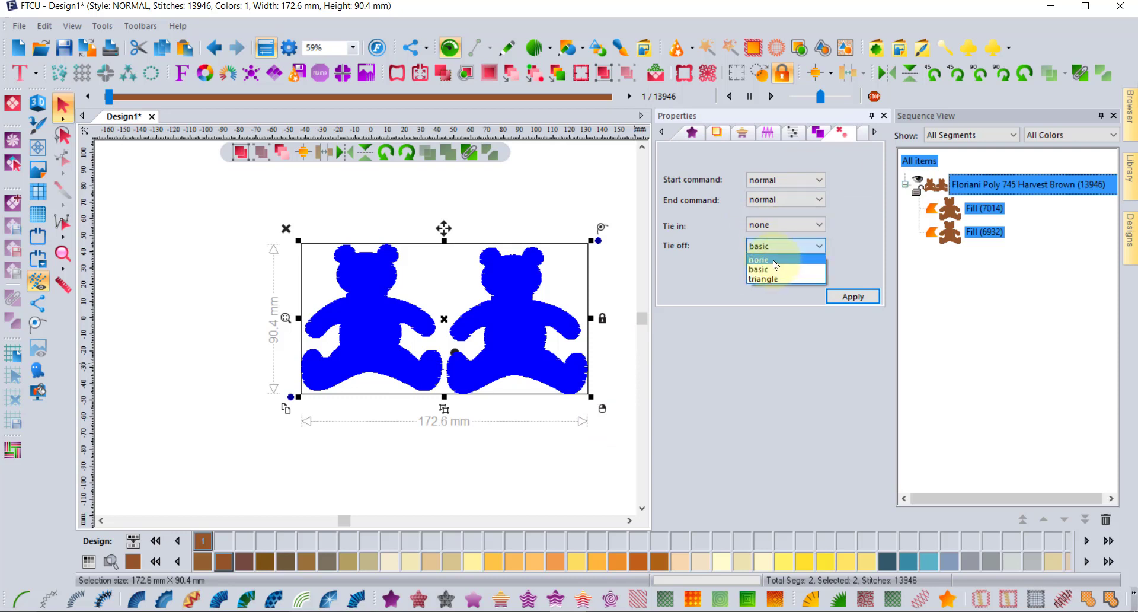
click(773, 260)
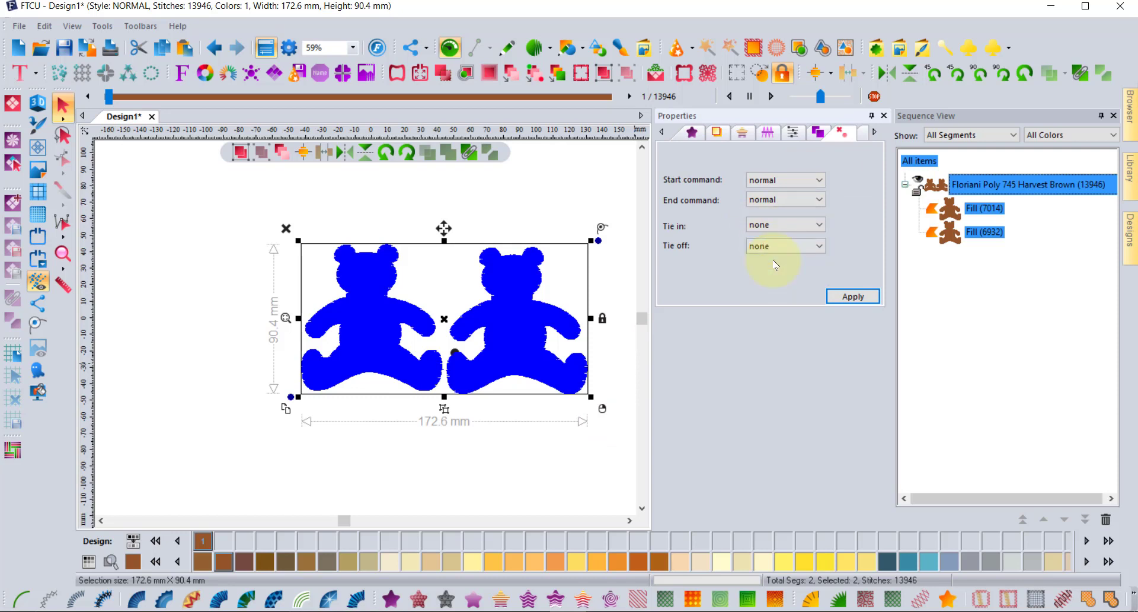
click(842, 300)
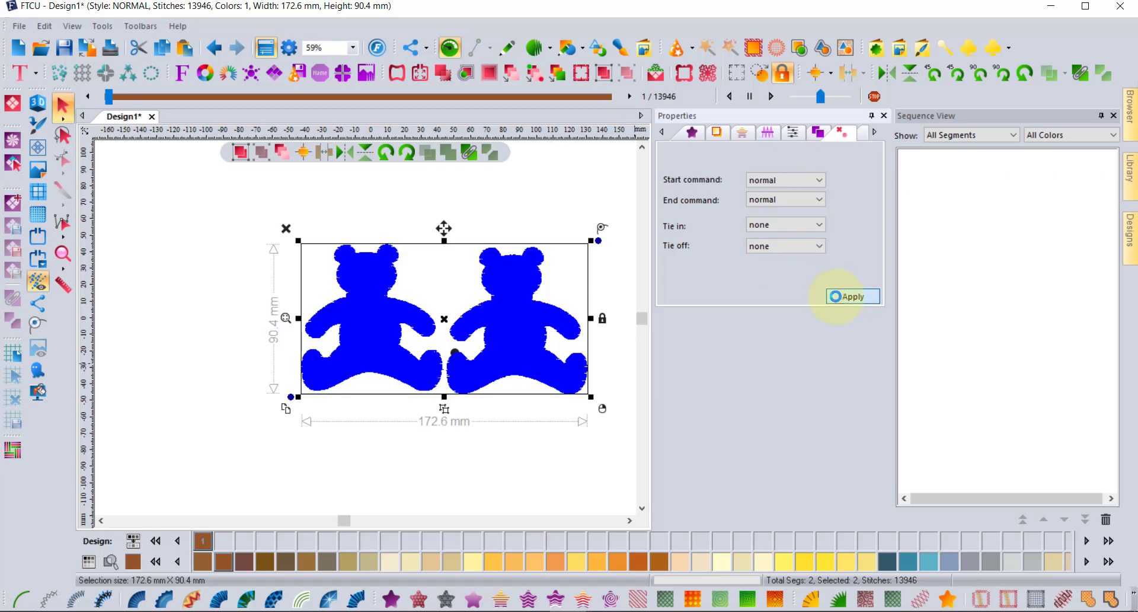
click(441, 455)
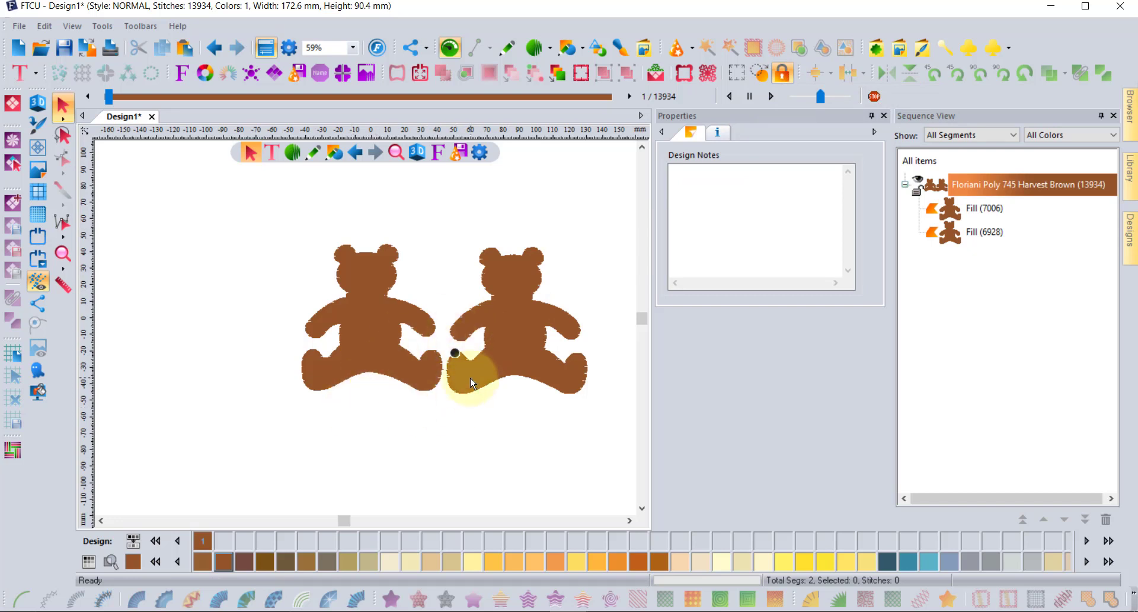
Step: Save the design on the Desktop as Design1.waf and close it
click(780, 71)
click(19, 26)
click(62, 124)
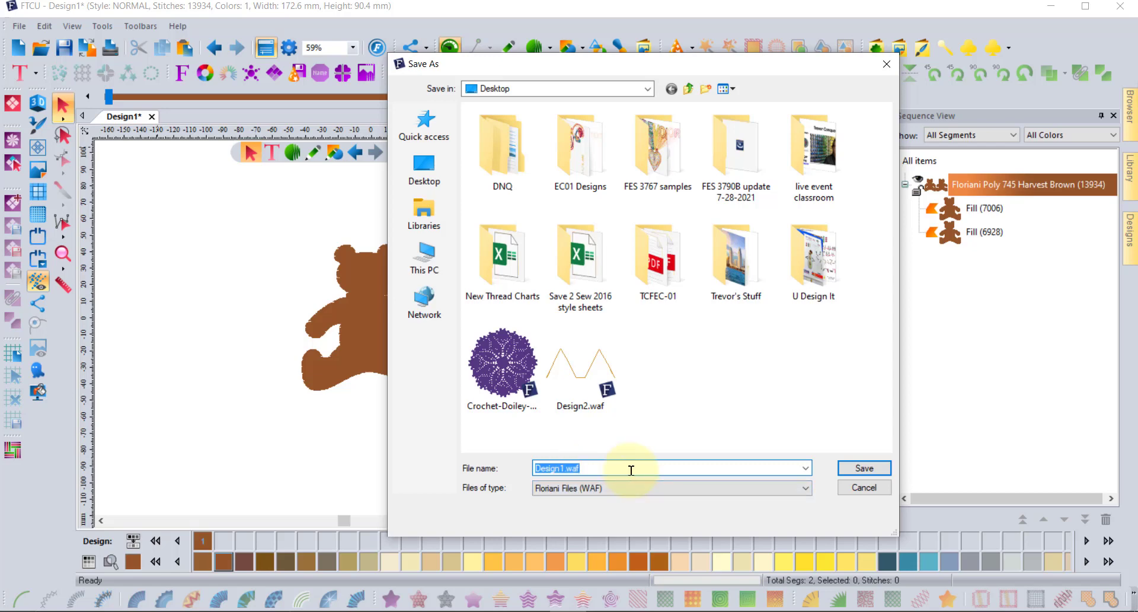
click(864, 467)
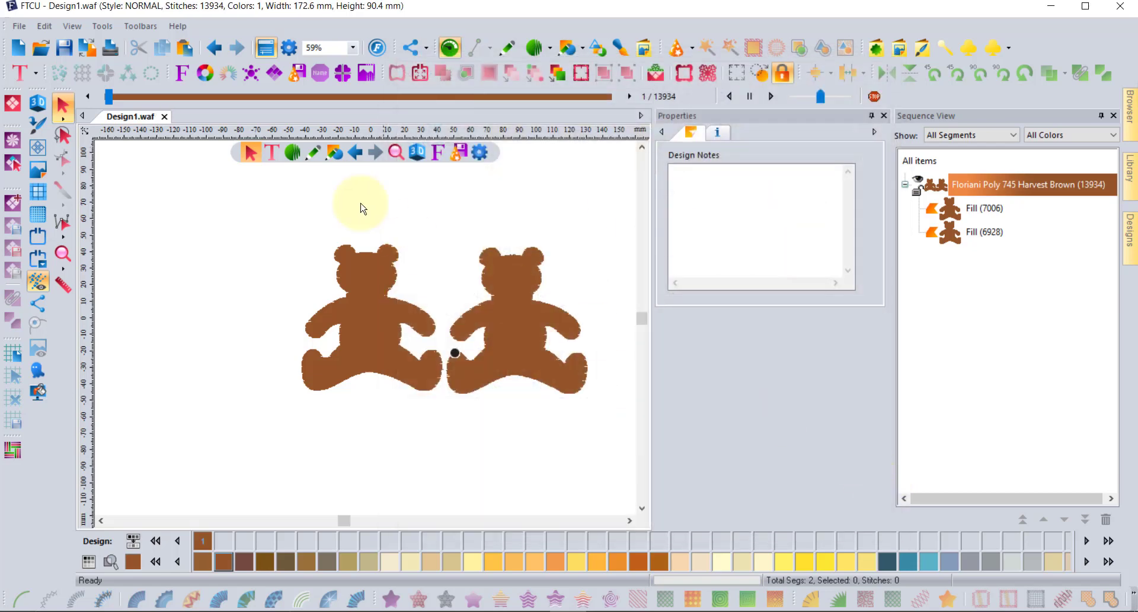
click(166, 116)
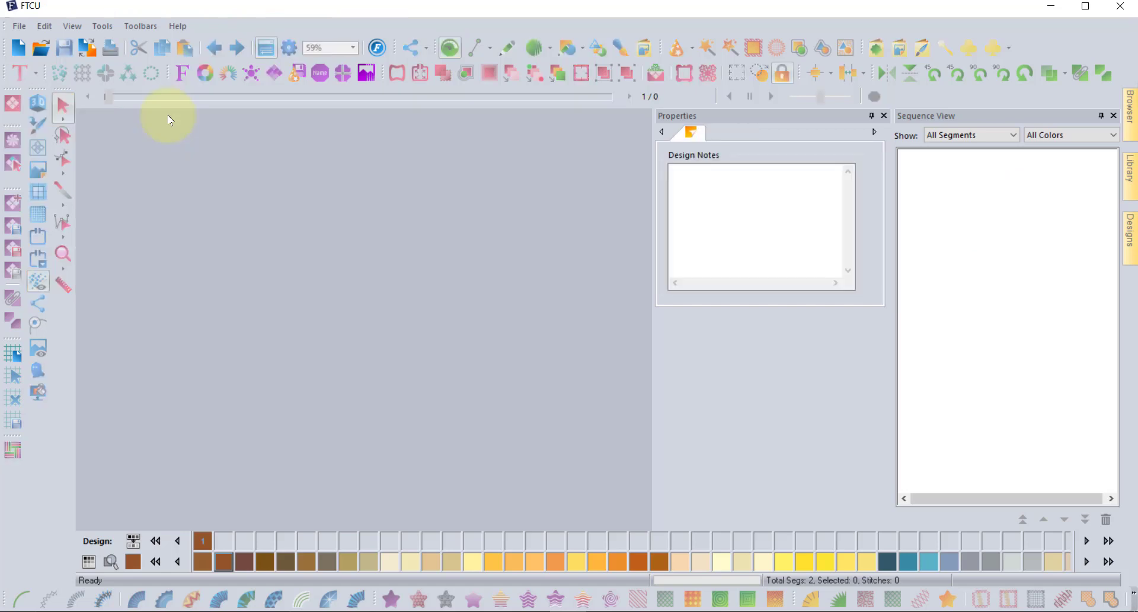
Step: Open Design1.waf from the Desktop
click(41, 47)
scroll(634, 255, down, 5)
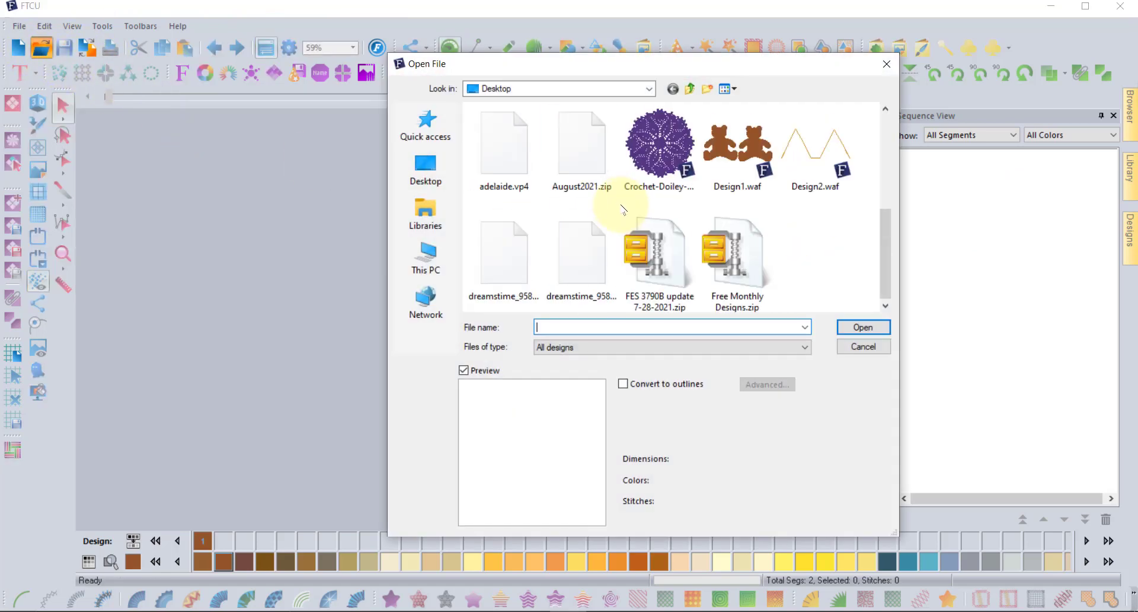
click(738, 170)
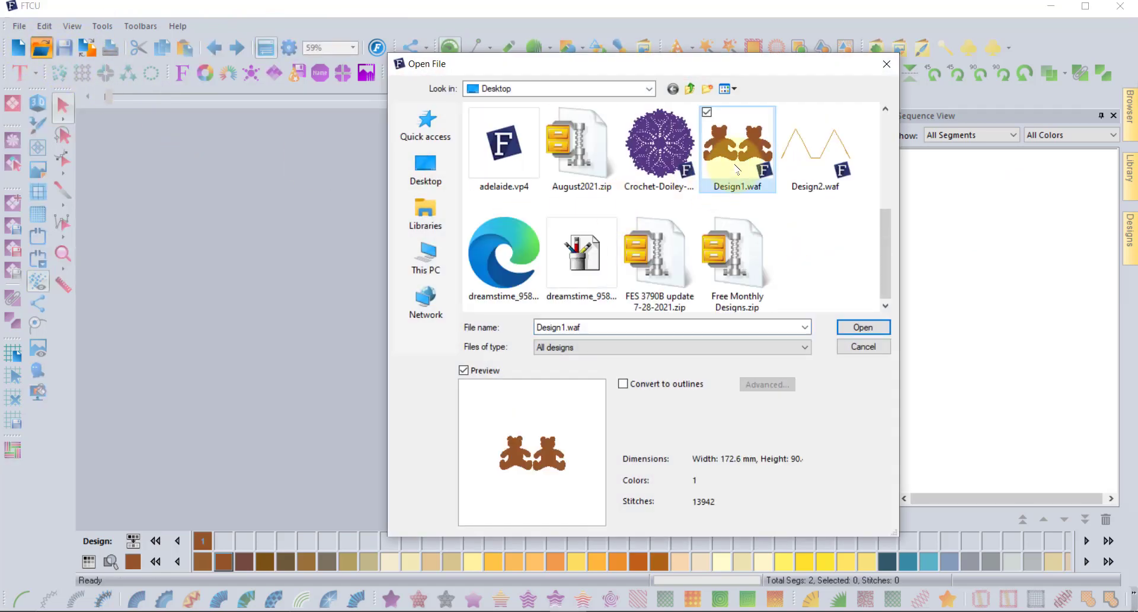
click(863, 327)
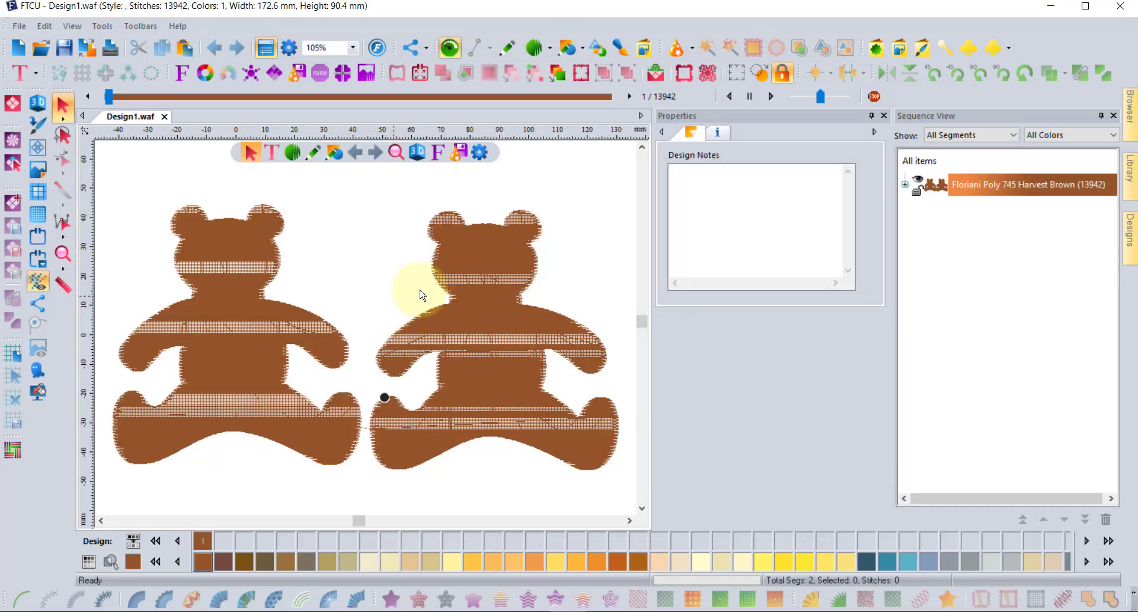
Step: Check the tie-in and tie-off settings of the left and right bear fills in turn, and deselect
click(906, 184)
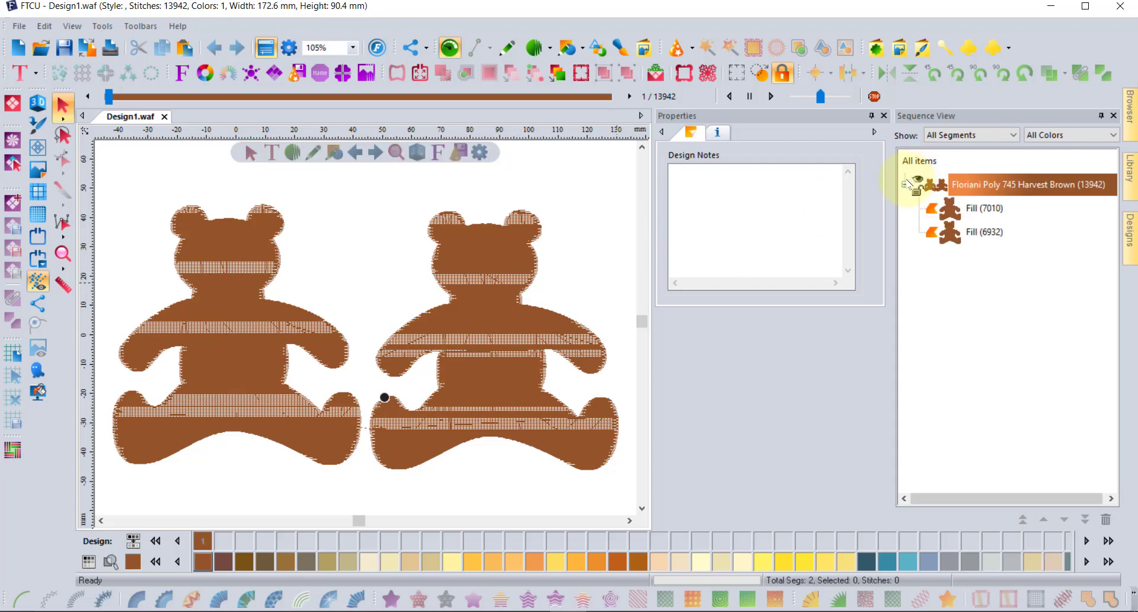
click(948, 208)
click(843, 131)
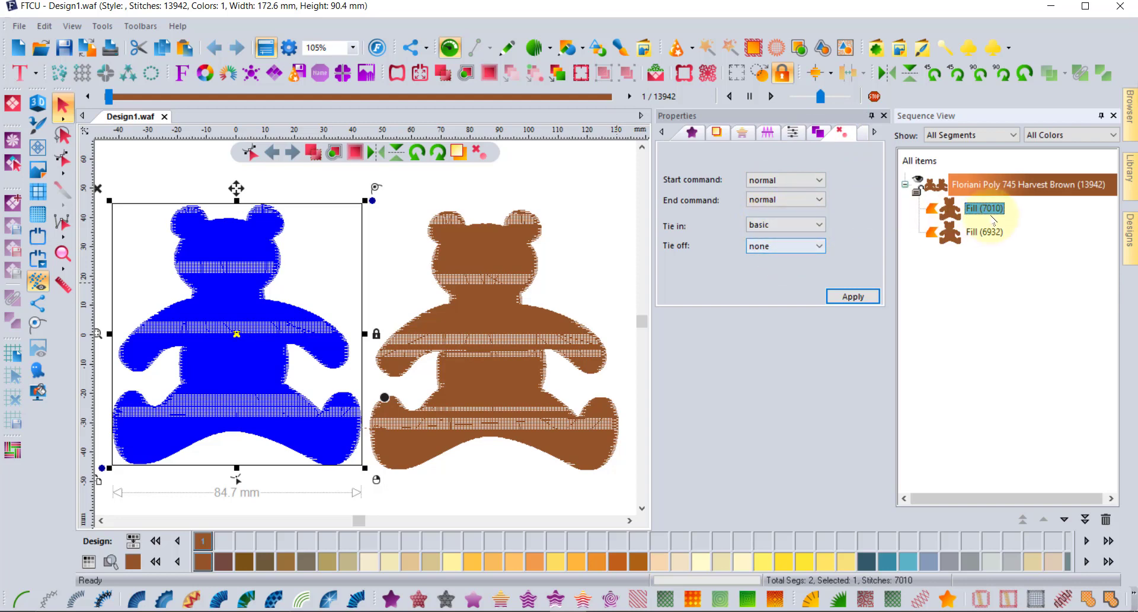
click(978, 232)
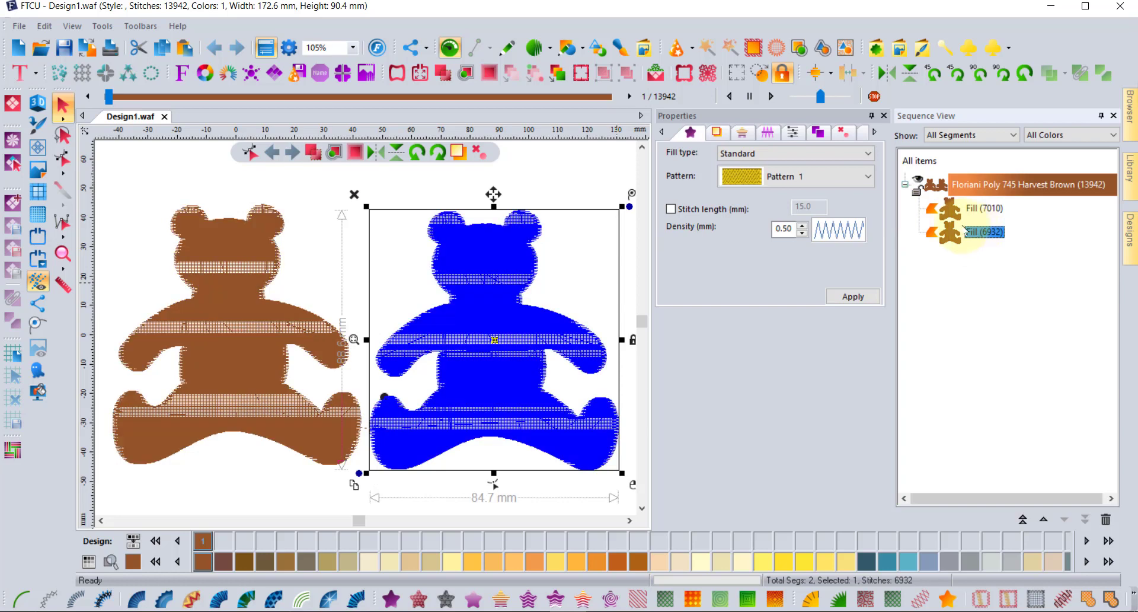
click(839, 134)
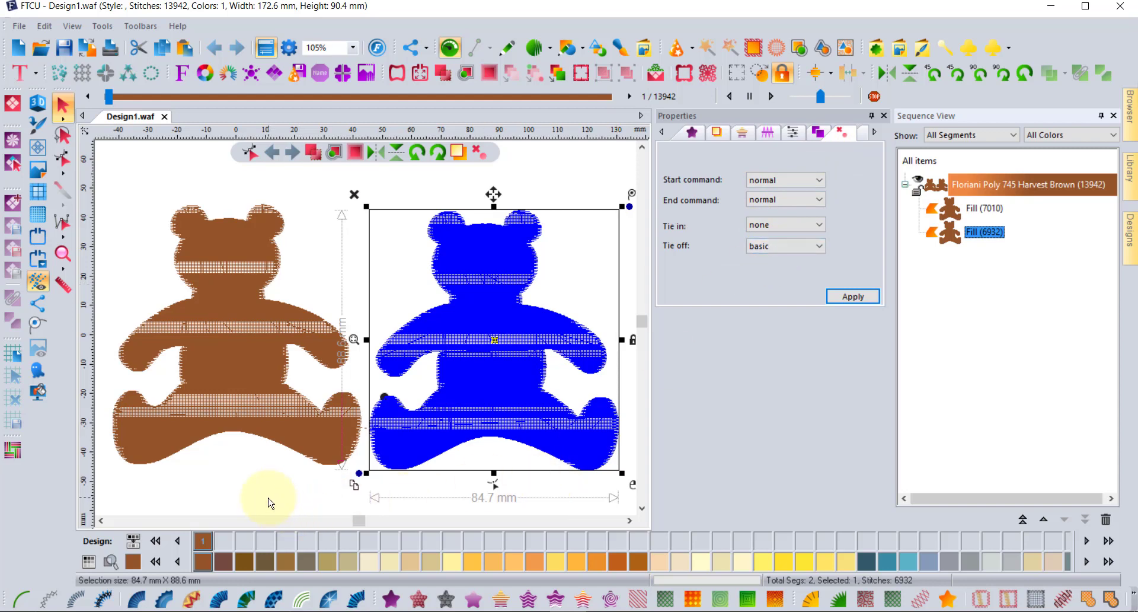
click(274, 502)
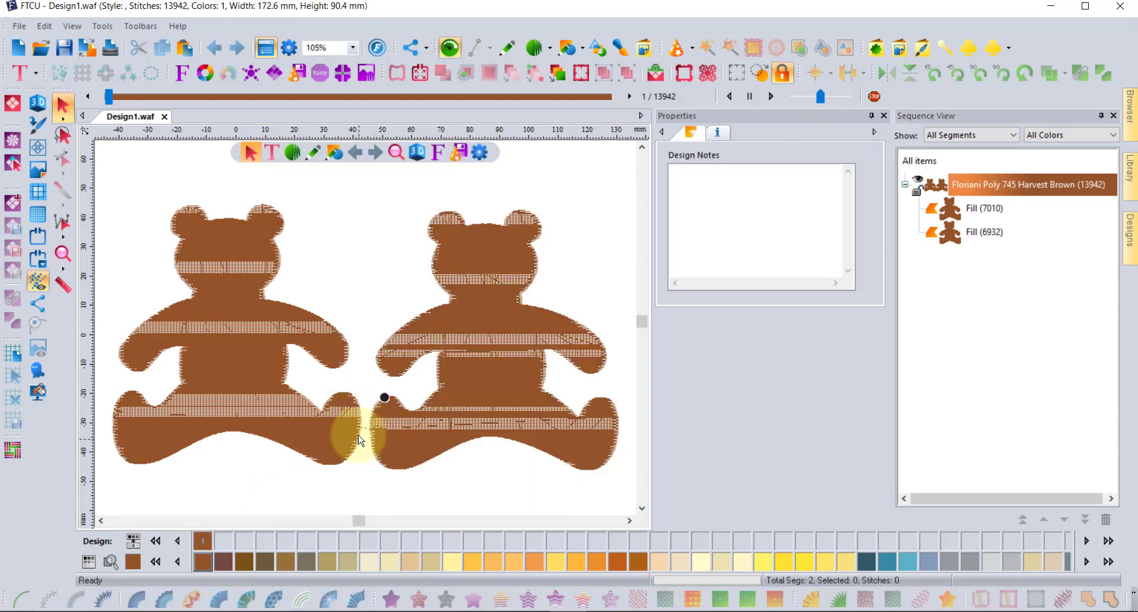
Step: Measure the connecting jump between the facing feet of the two bears with the Ruler tool
scroll(363, 435, up, 2)
scroll(363, 435, up, 2)
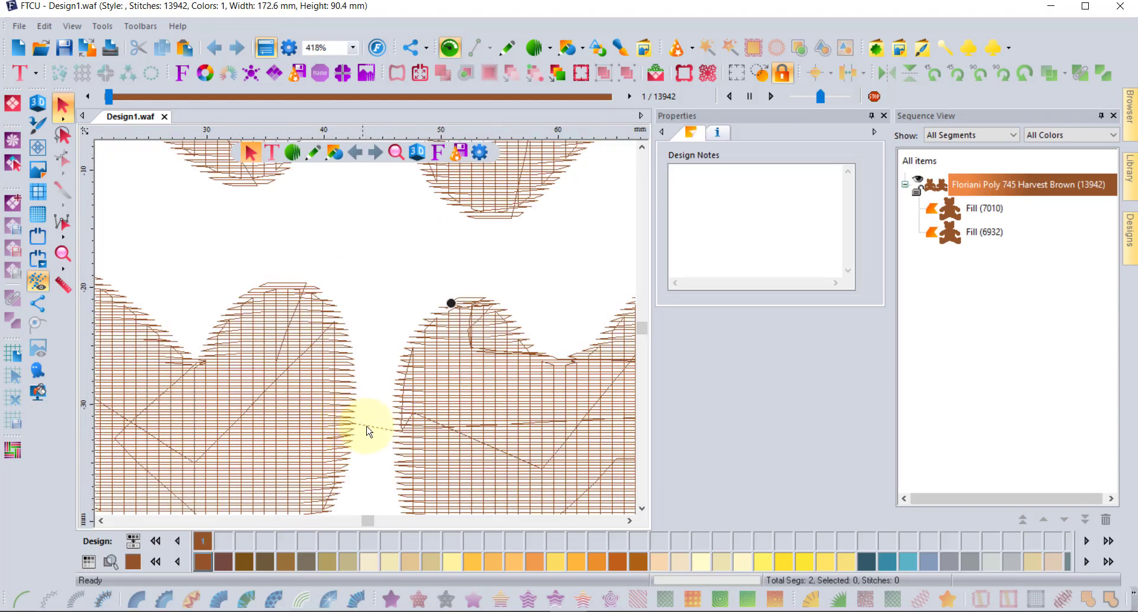
click(64, 285)
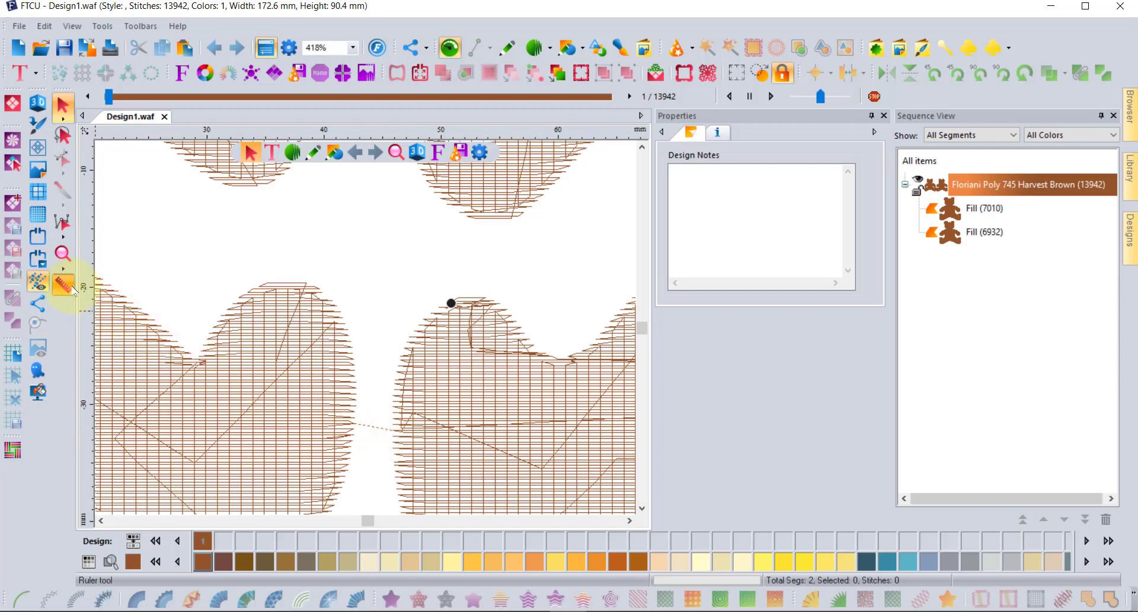
drag(354, 423, 396, 428)
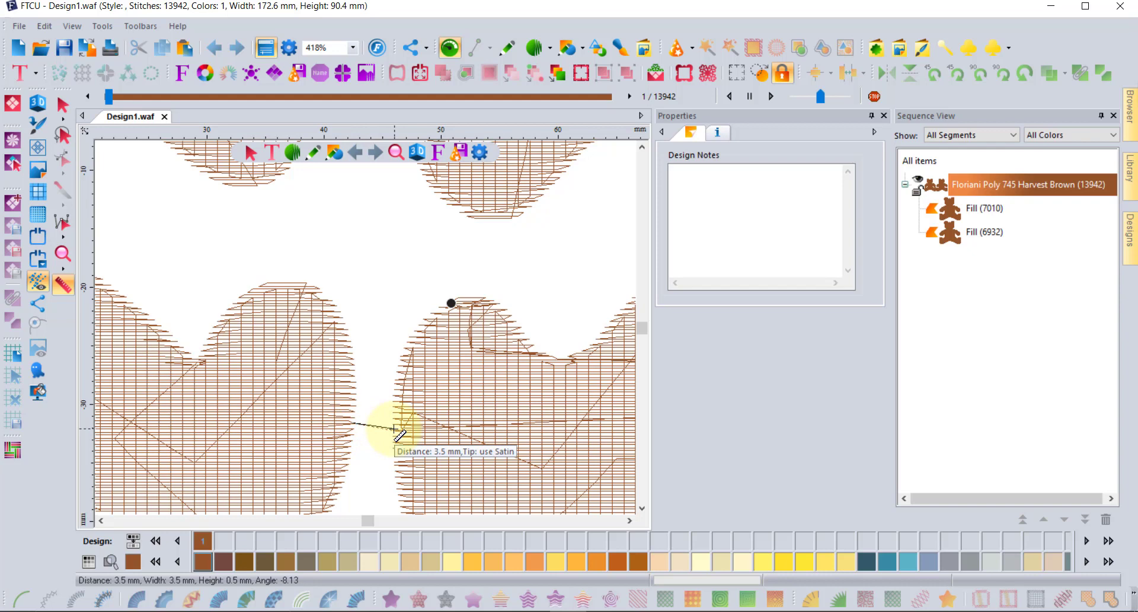
drag(396, 427, 398, 424)
scroll(400, 423, down, 2)
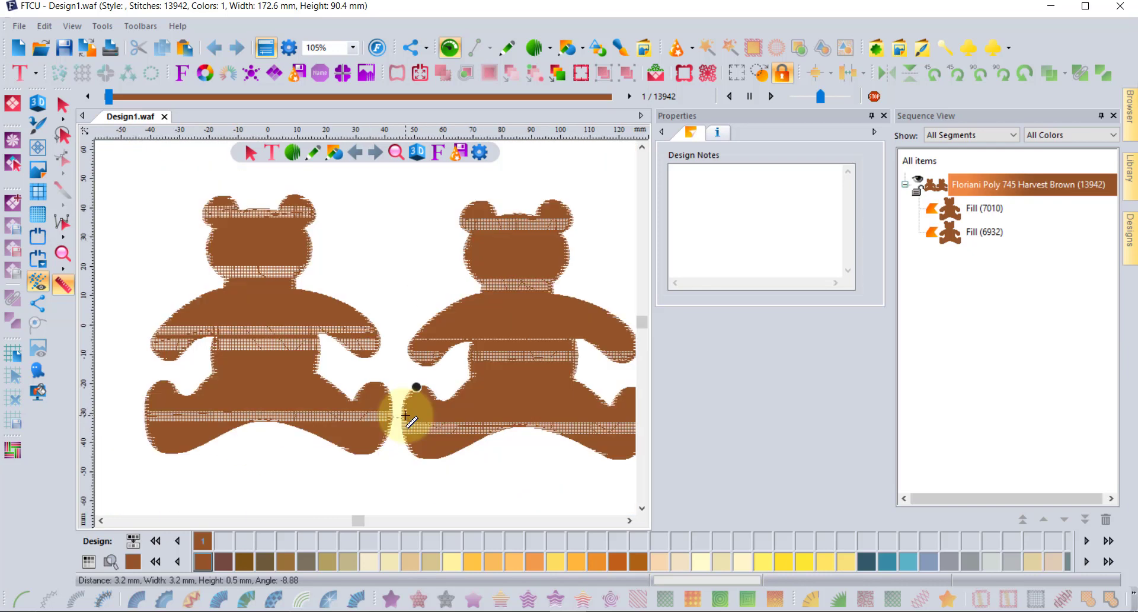
click(61, 104)
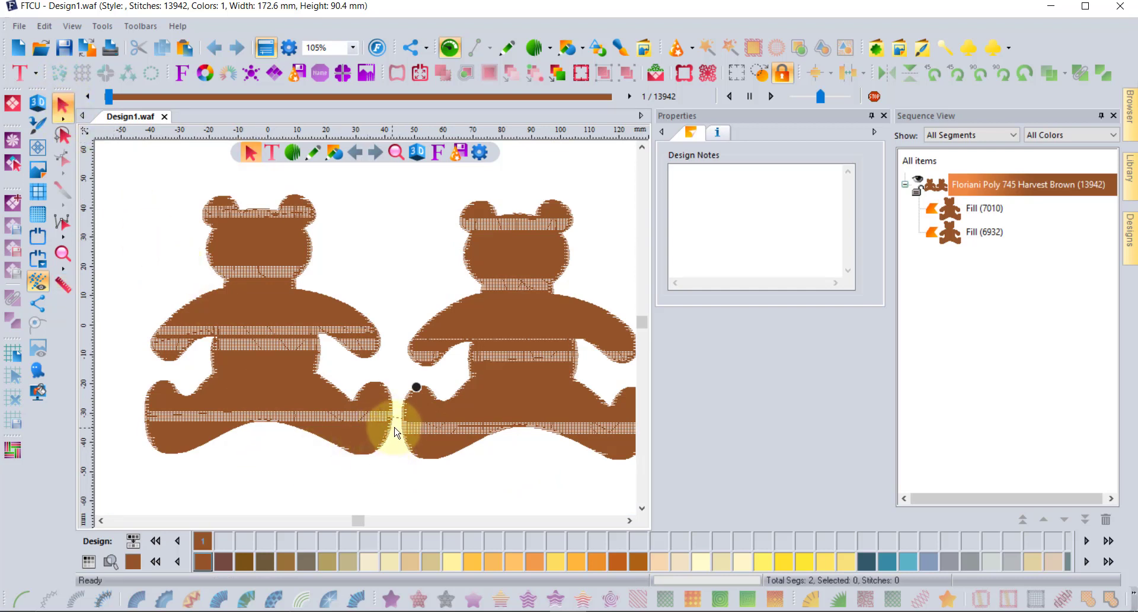
Step: Move the right bear about 11 mm farther from the left bear and measure the connecting jump between them
click(785, 74)
drag(475, 411, 497, 408)
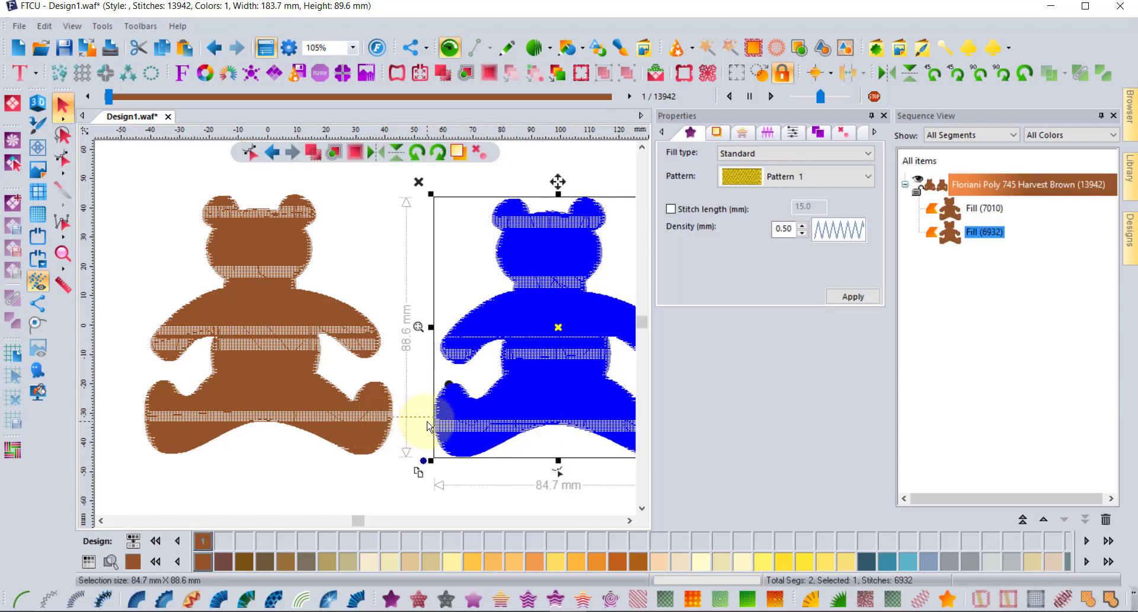
click(380, 467)
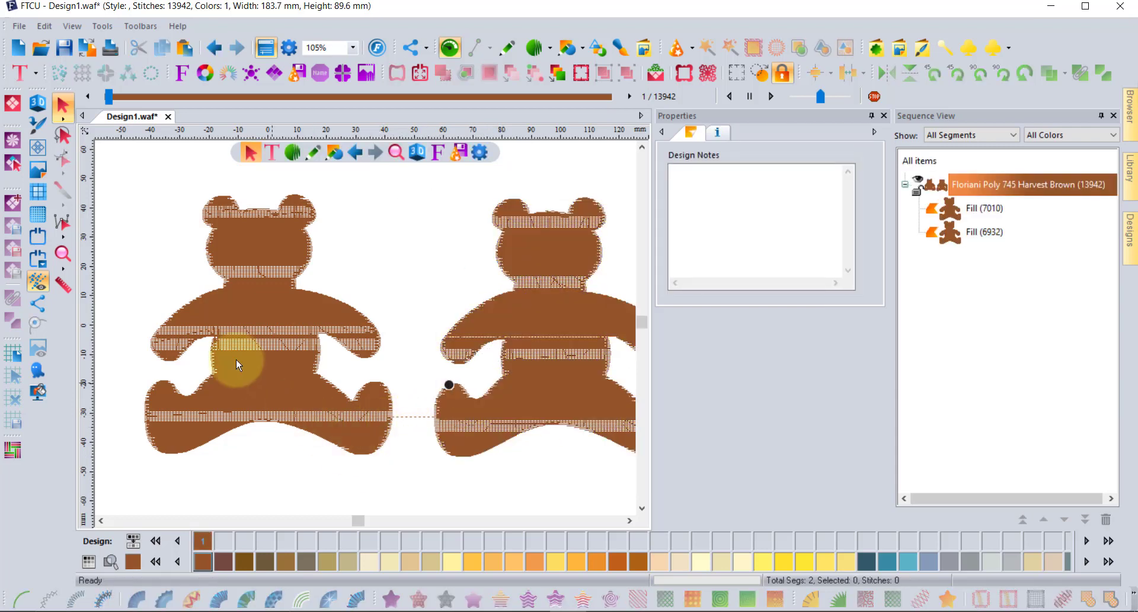
click(63, 285)
drag(392, 412, 438, 414)
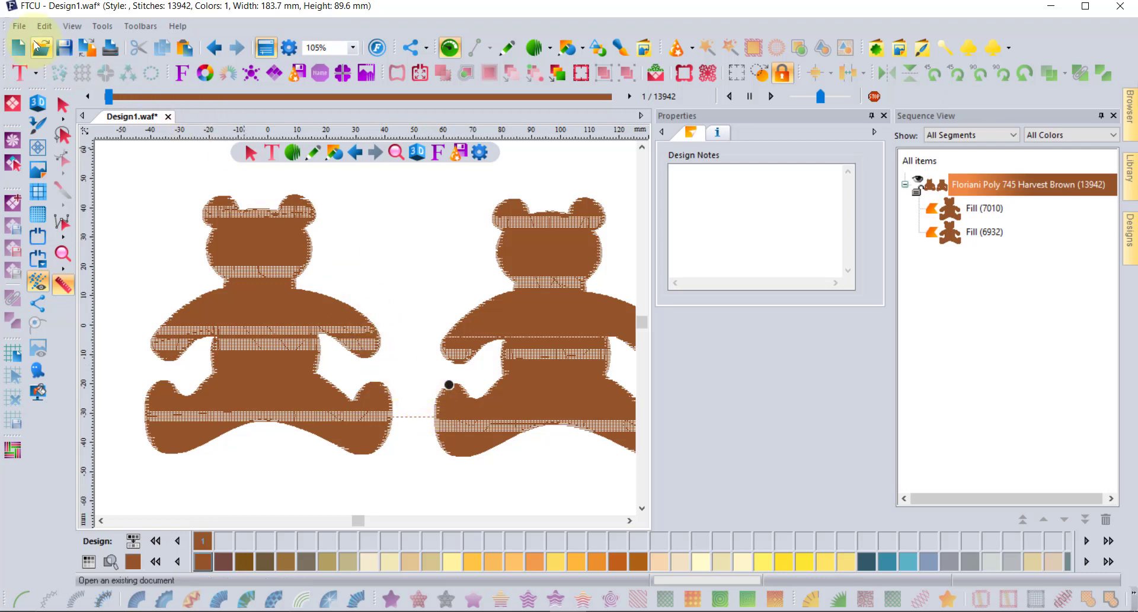
Step: Save and close the design, and reopen Design1.waf from the Desktop
click(65, 49)
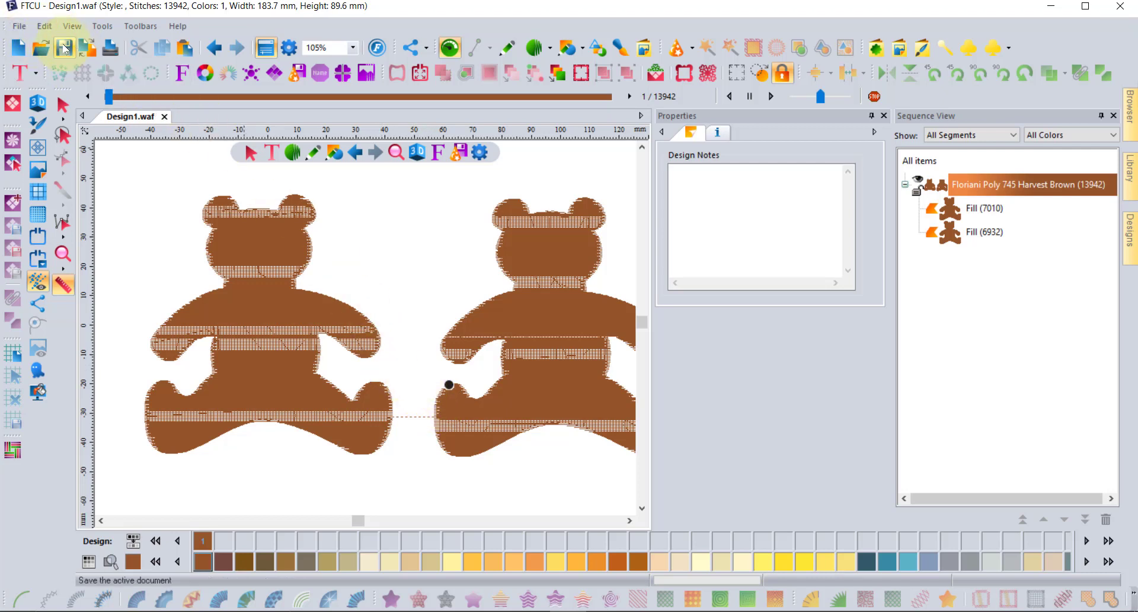
click(165, 117)
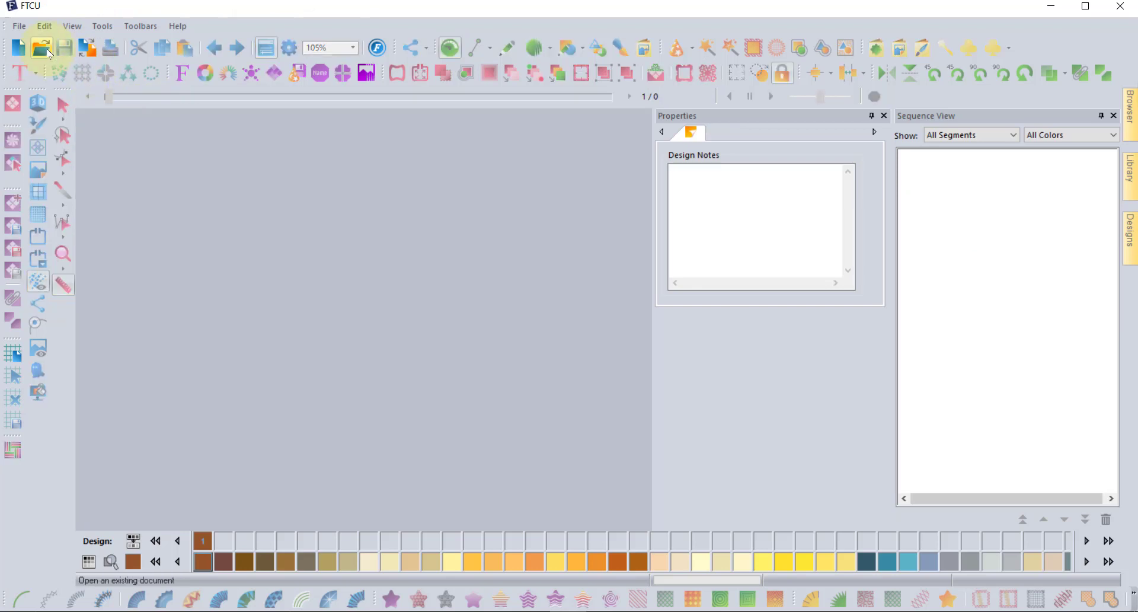
click(43, 48)
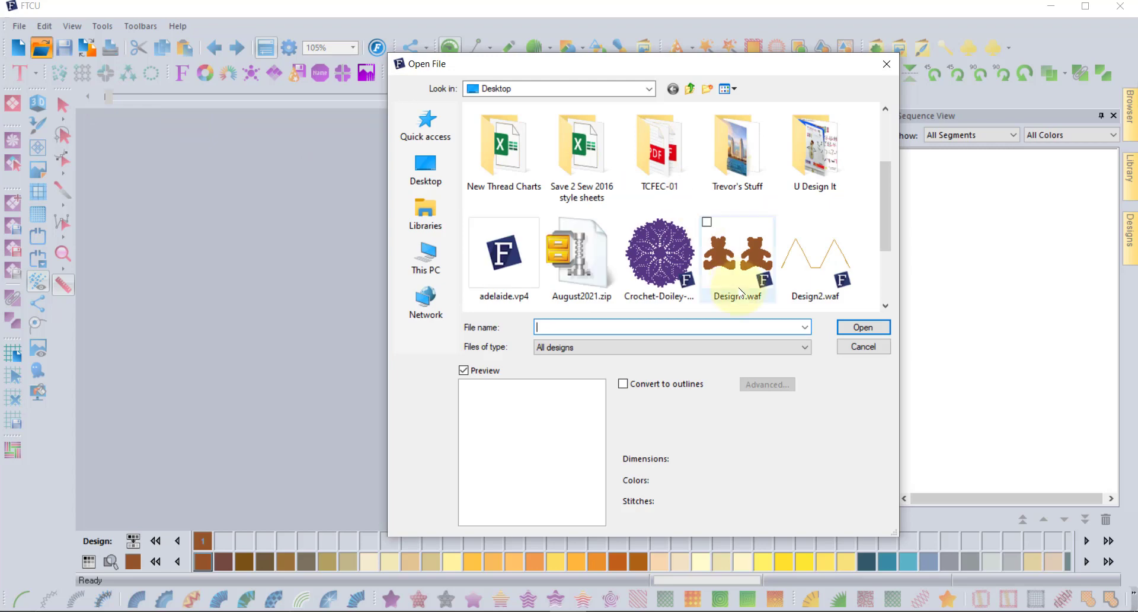
click(738, 267)
click(863, 327)
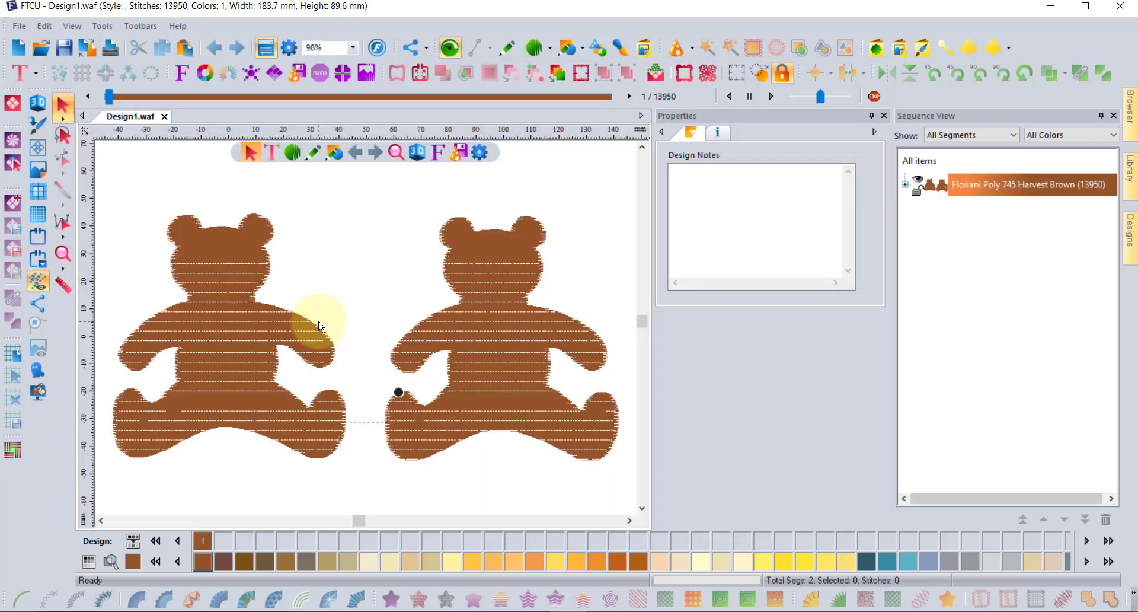
Step: Check the left bear fill's tie-in and tie-off settings and deselect the bear
click(261, 331)
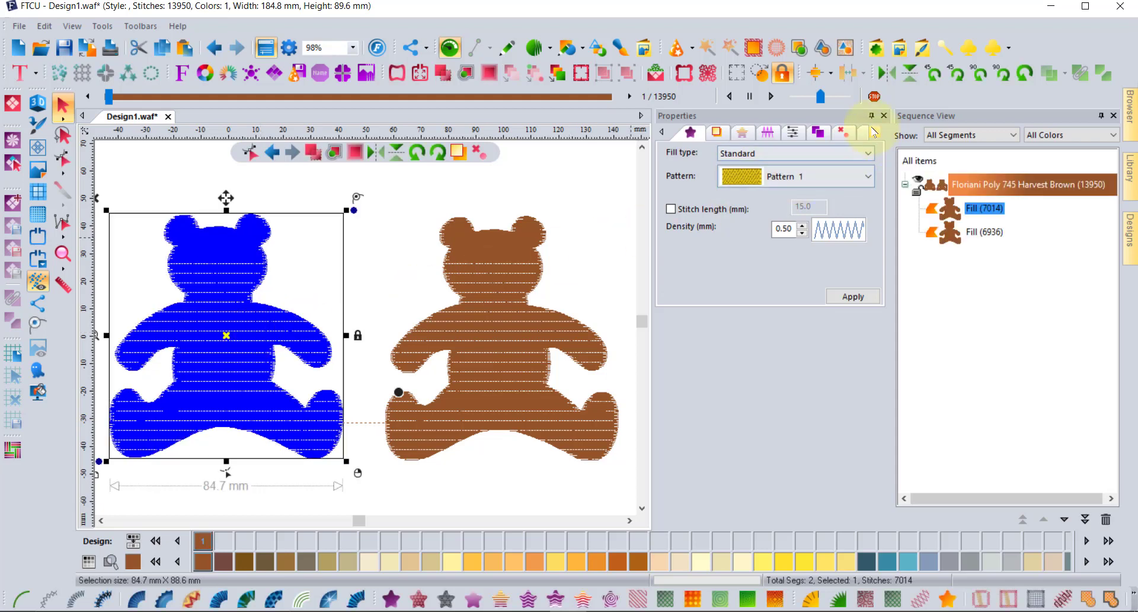
click(844, 134)
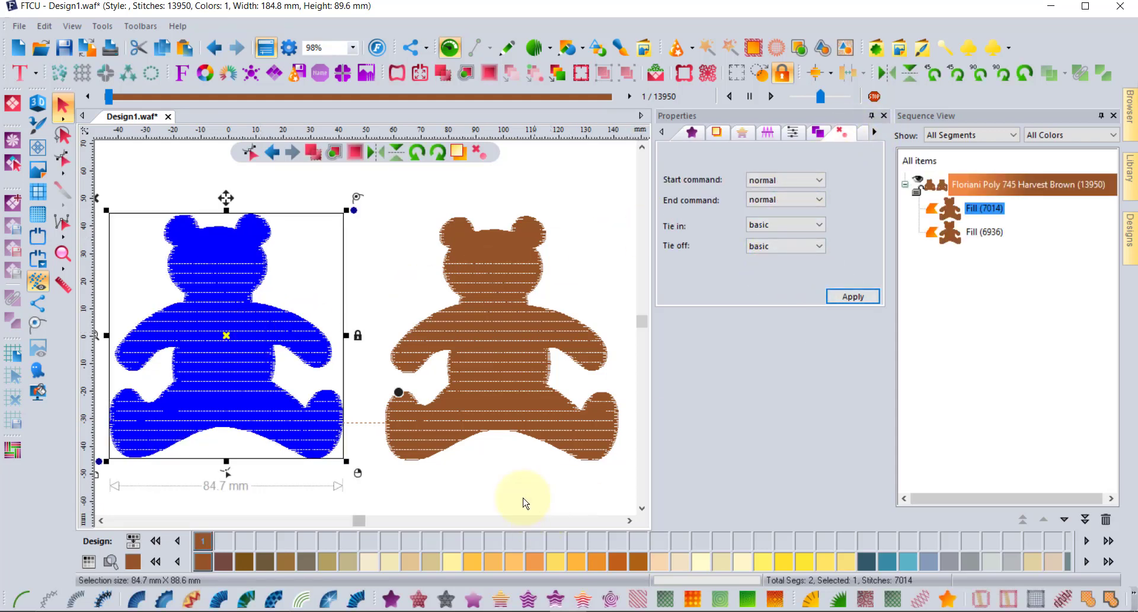
click(472, 496)
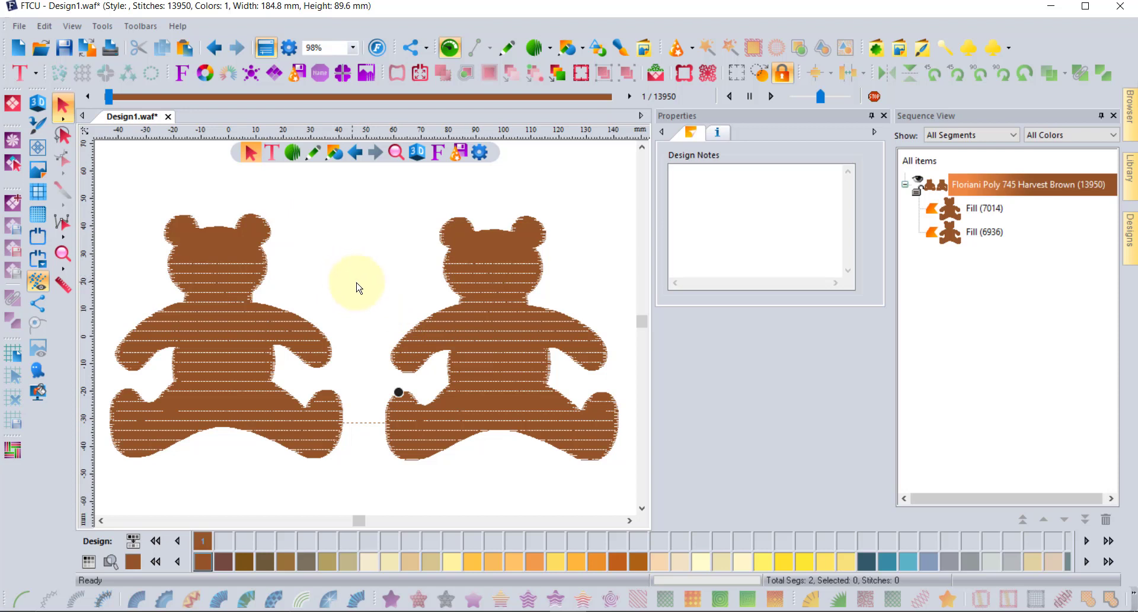
Step: Add a MY TEXT lettering object above the two bears and deselect it
click(20, 73)
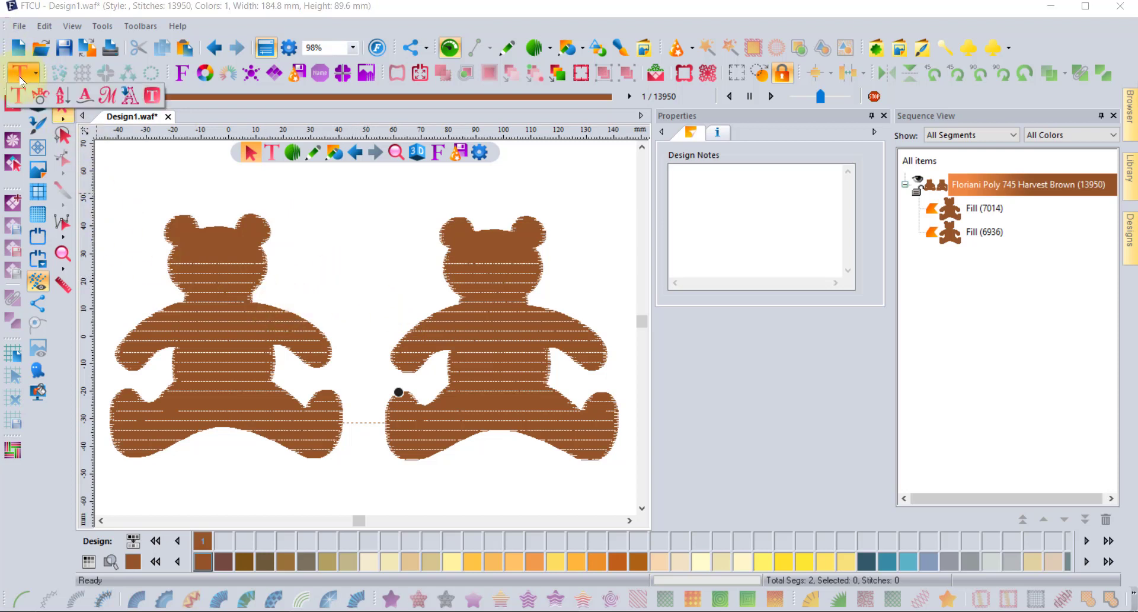
click(20, 96)
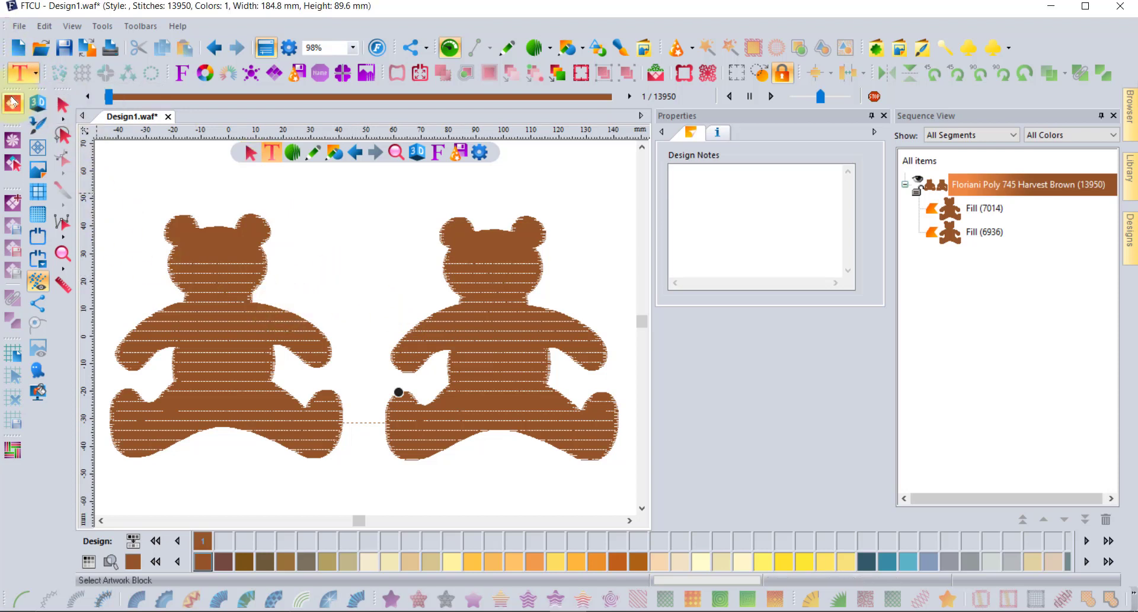
click(305, 198)
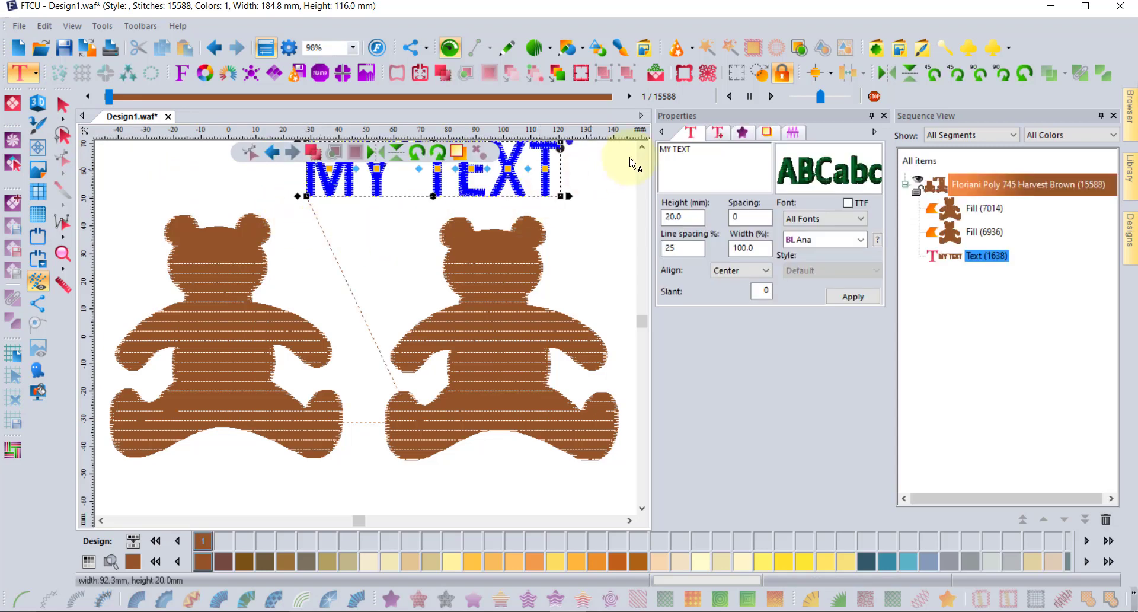
scroll(643, 159, up, 5)
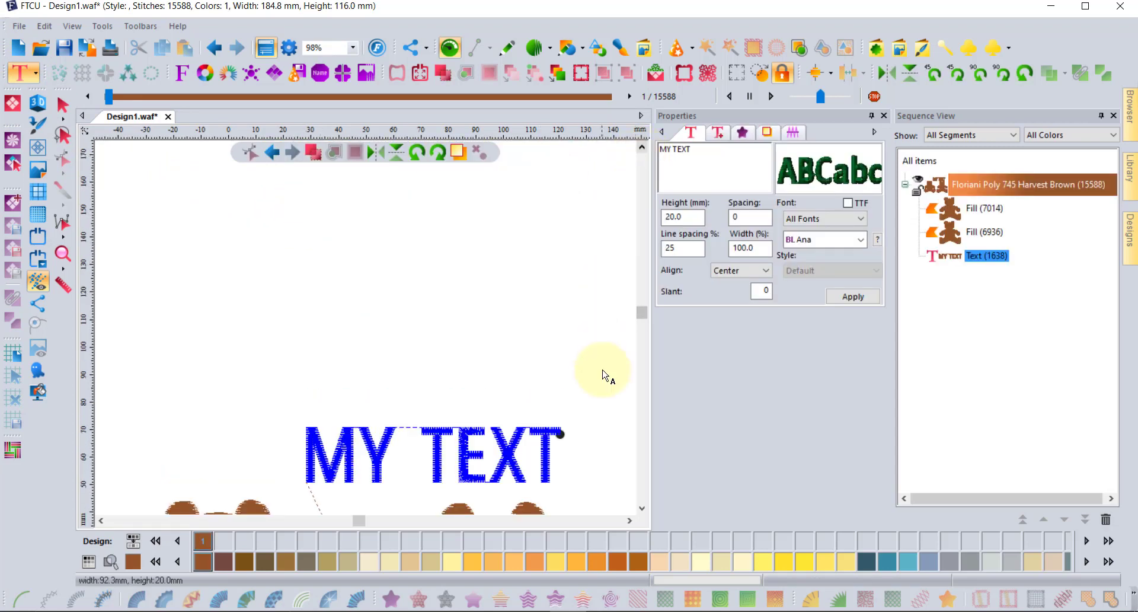
click(62, 255)
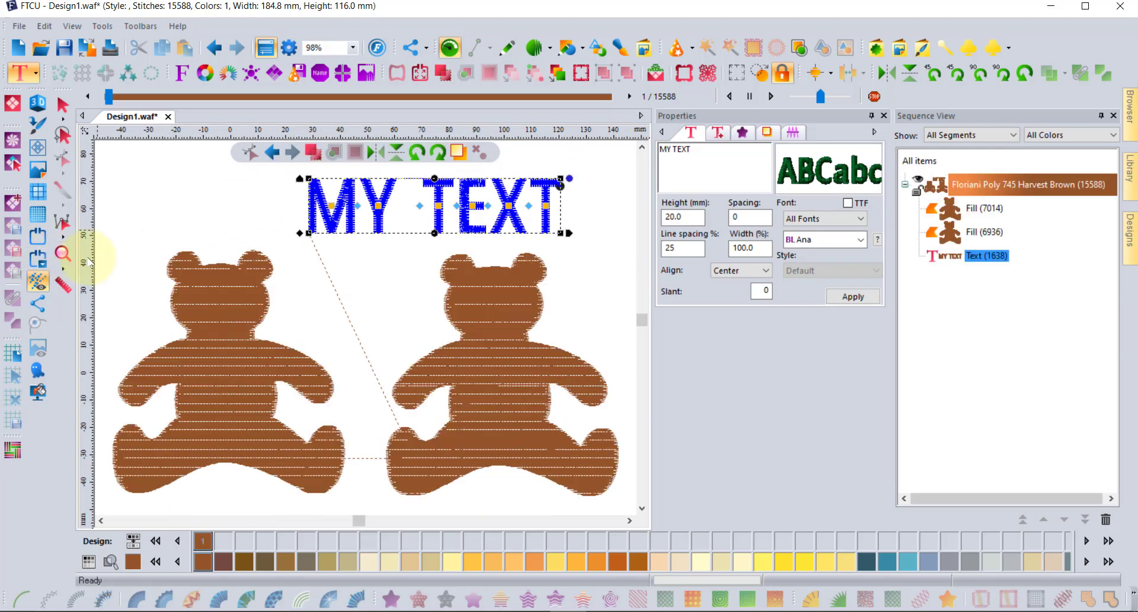
click(185, 284)
Step: Delete both bear fills, leaving only the MY TEXT lettering in the design
click(63, 105)
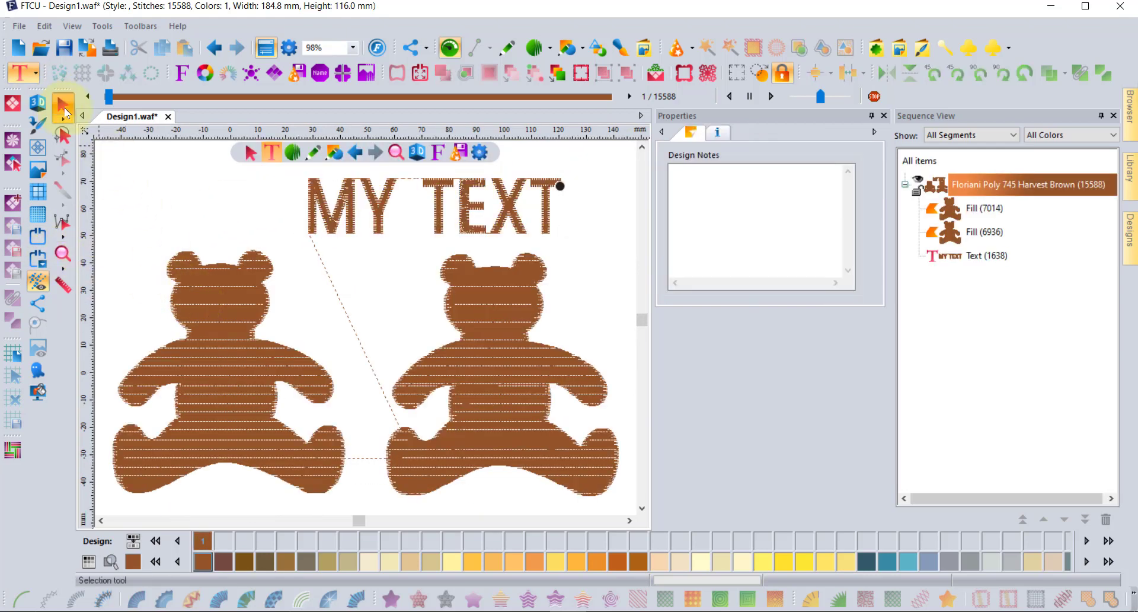
click(258, 318)
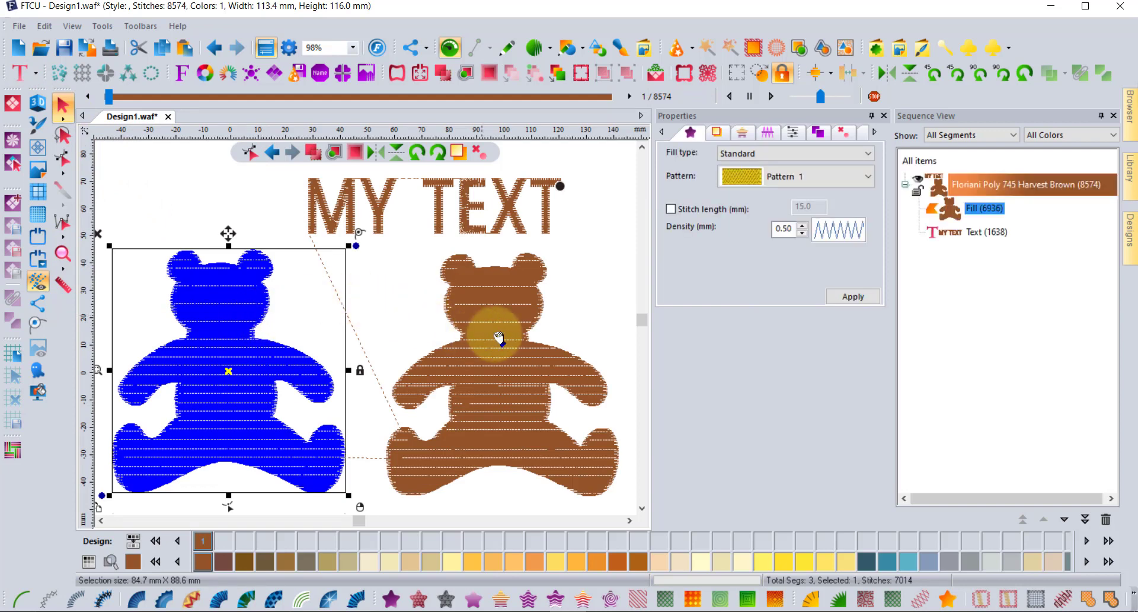
key(Delete)
key(Delete)
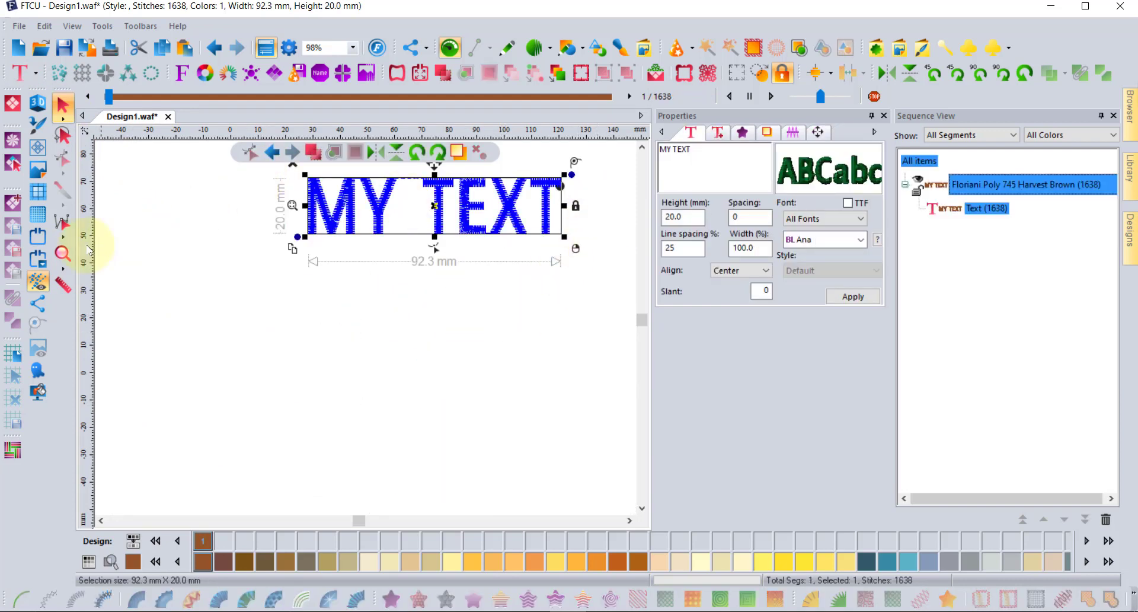
Step: Examine the connecting jumps between the letters of MY TEXT, from M to Y and from E to X
click(62, 254)
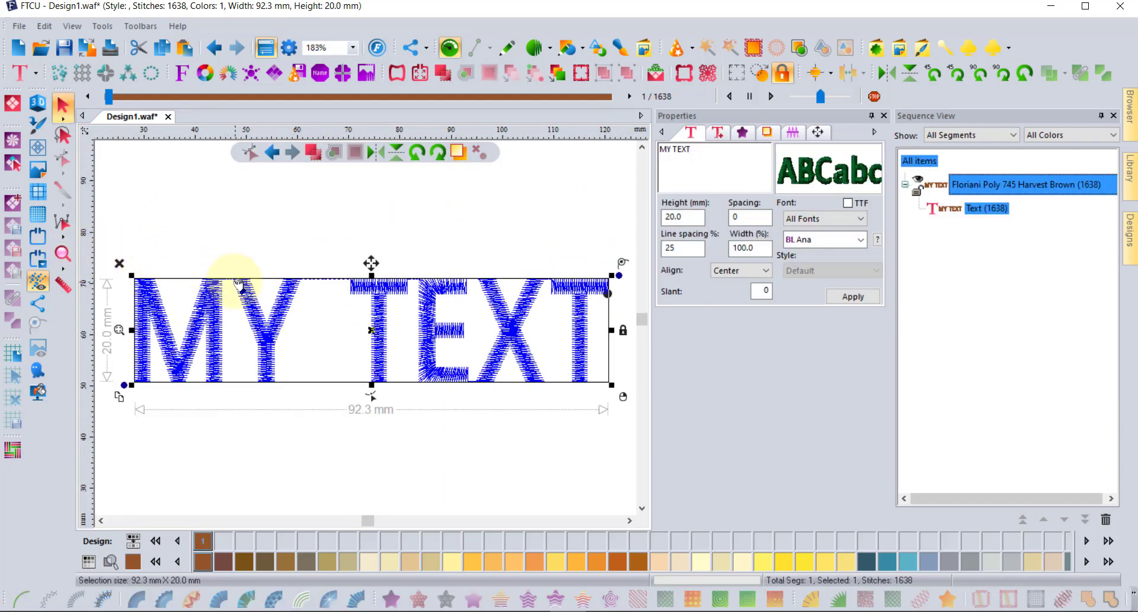
click(268, 236)
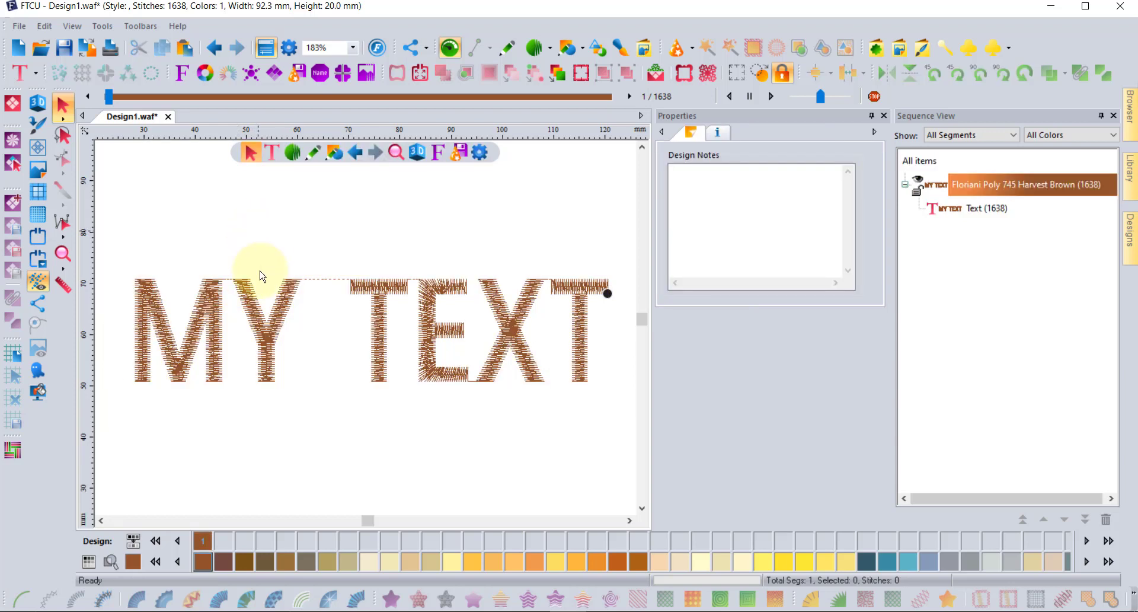
scroll(220, 288, up, 2)
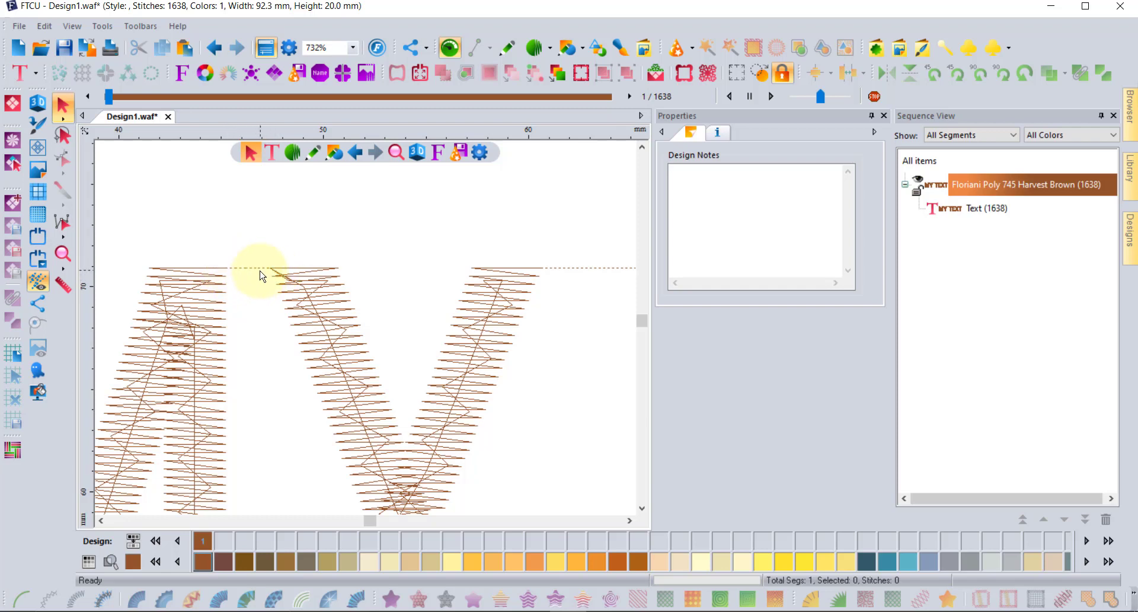
scroll(255, 291, down, 2)
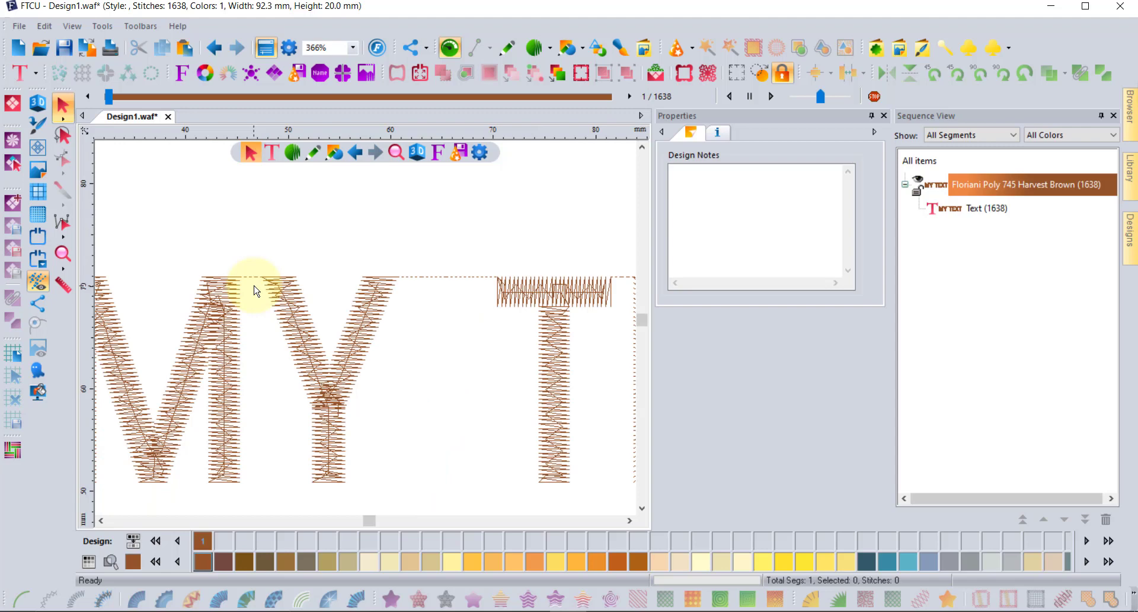
scroll(255, 290, down, 1)
scroll(264, 312, down, 1)
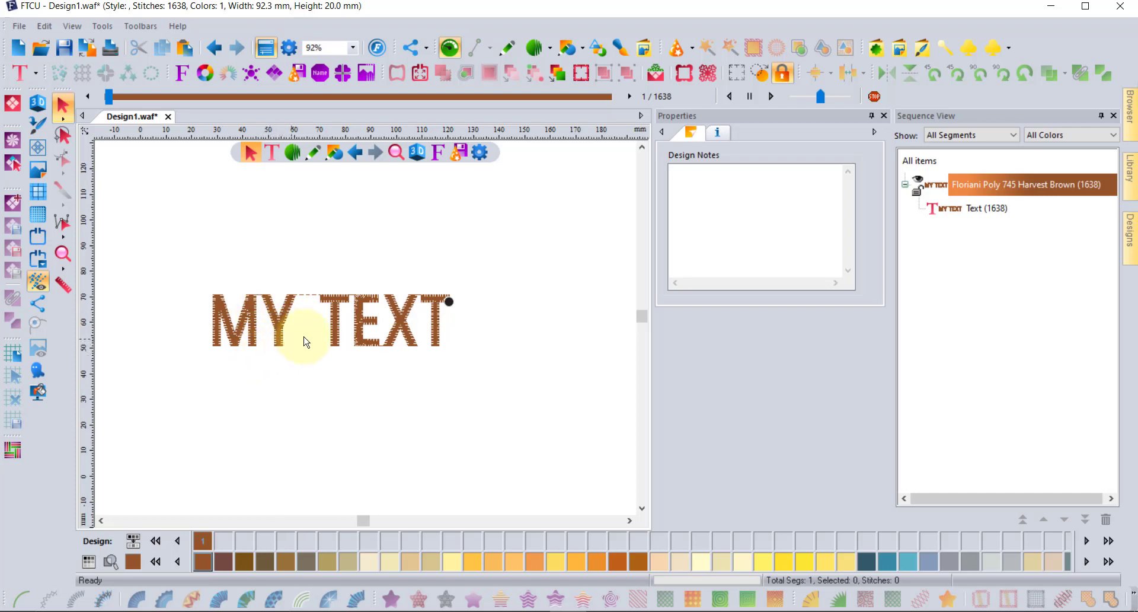
scroll(388, 355, up, 4)
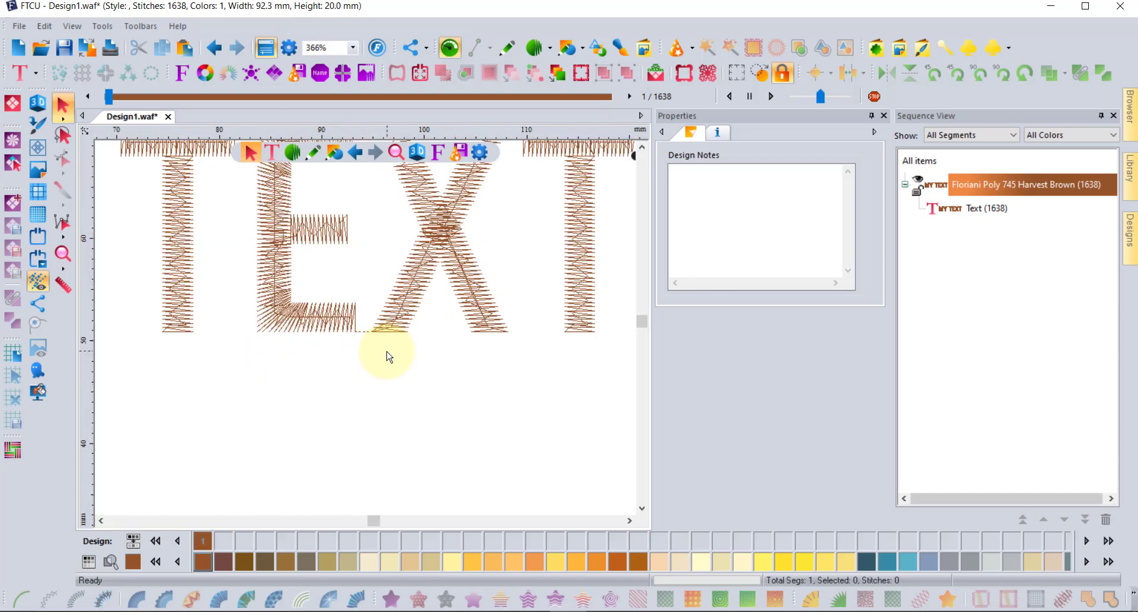
scroll(389, 356, up, 2)
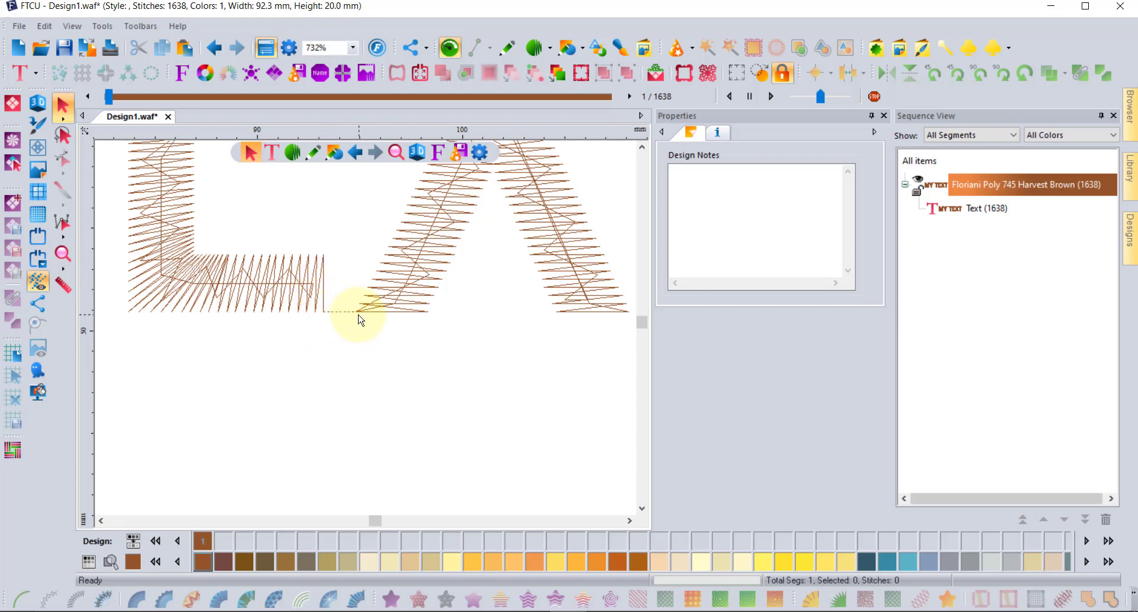
scroll(361, 319, down, 2)
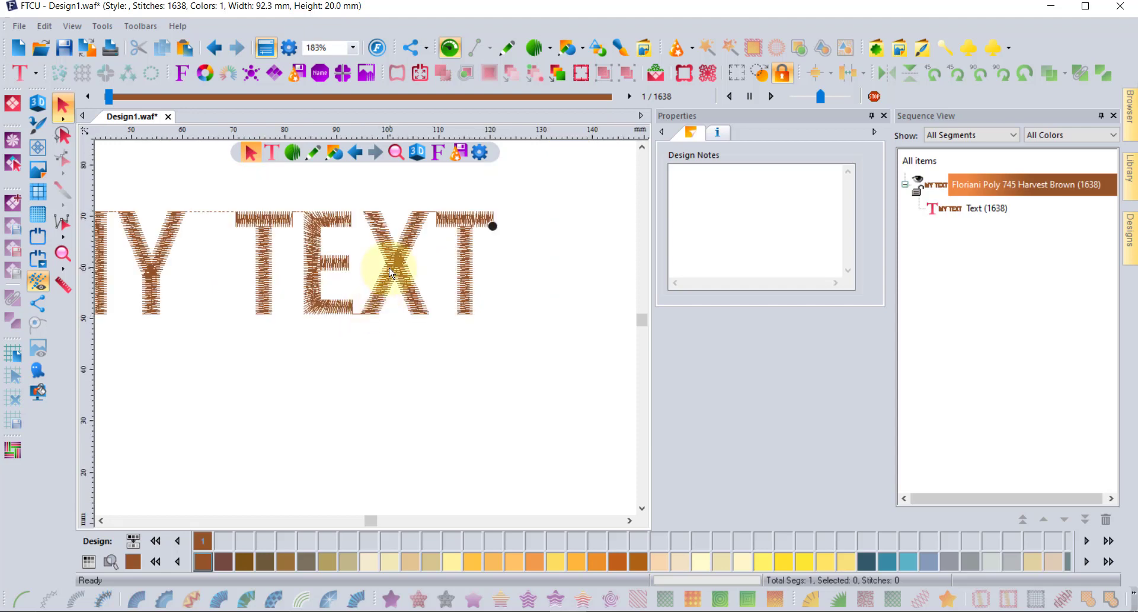
Step: Edit the lettering's spacing by moving the X about 0.5 mm closer to the E
click(385, 271)
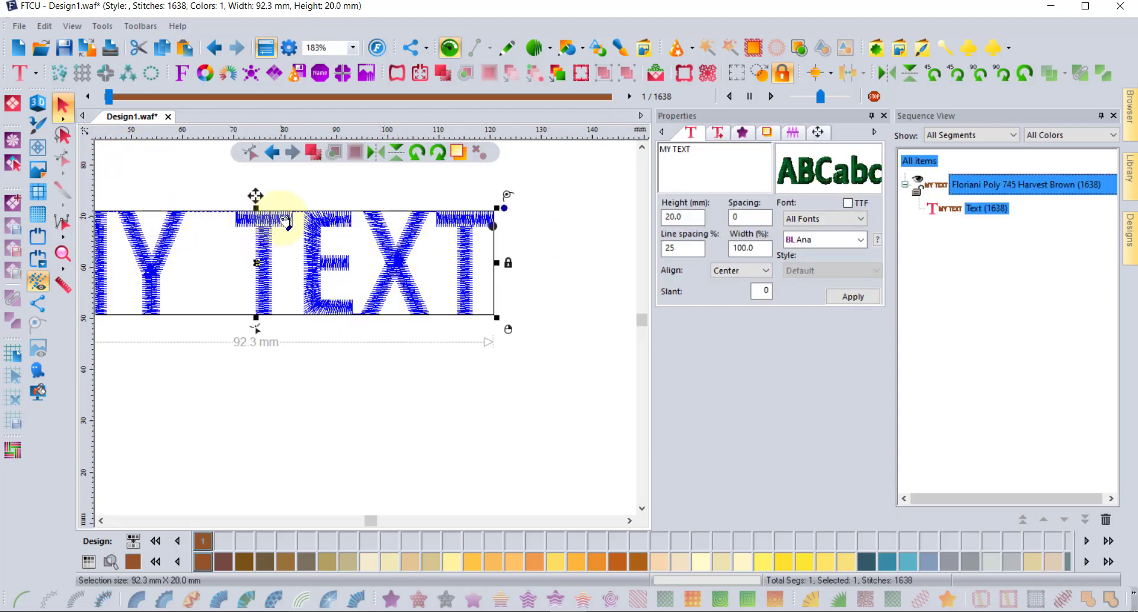
right_click(267, 232)
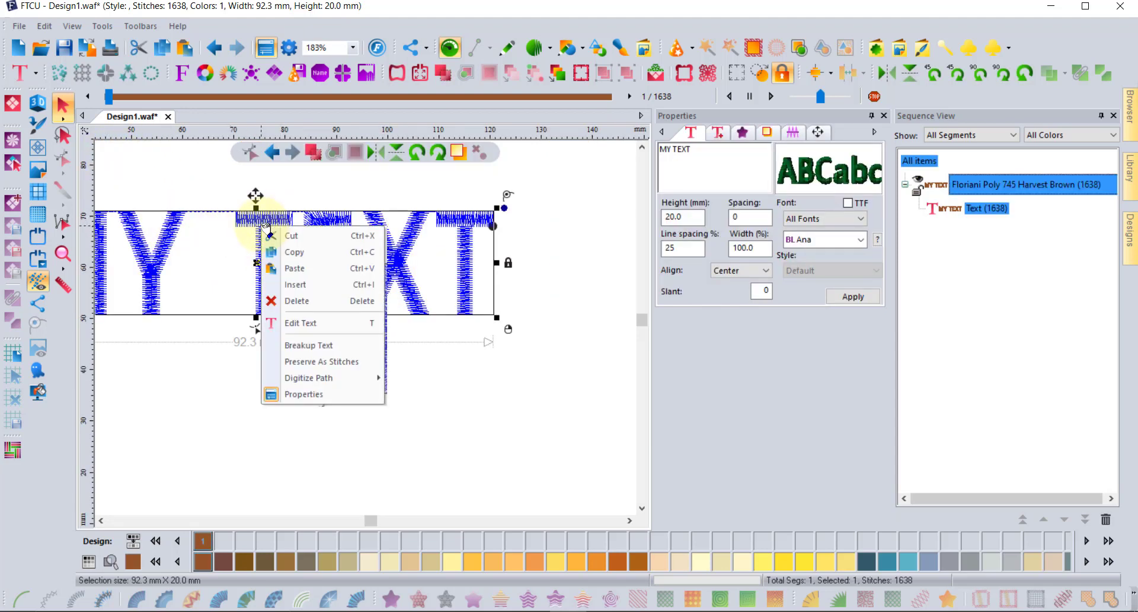
click(314, 329)
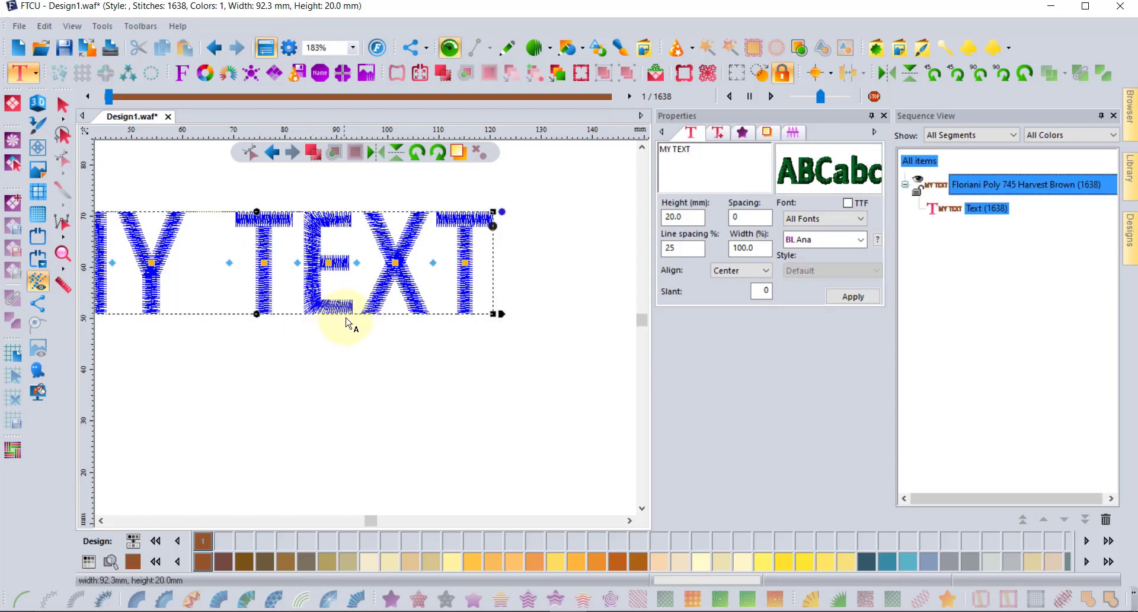
scroll(358, 317, up, 1)
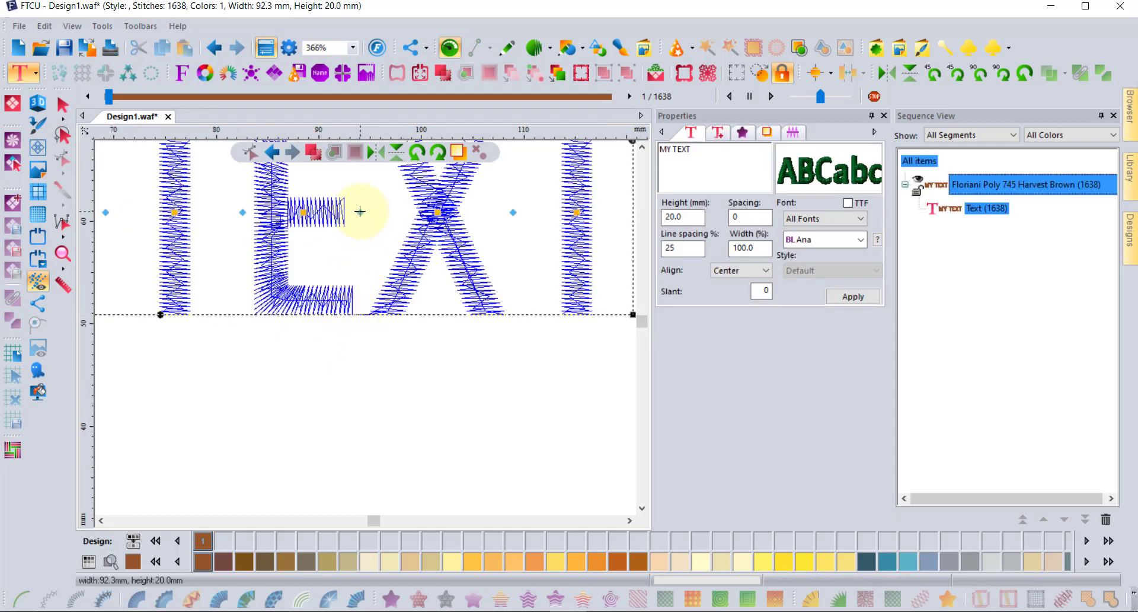
drag(359, 211, 354, 211)
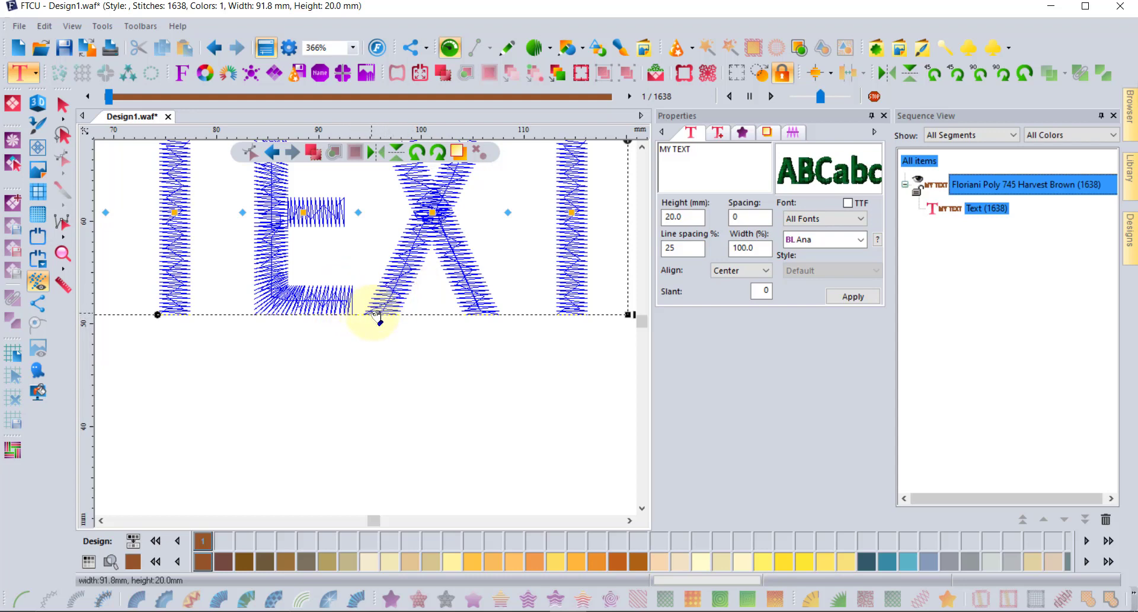
Step: Leave text editing and inspect the wide jump between the Y and the first T of the lettering
scroll(377, 317, down, 1)
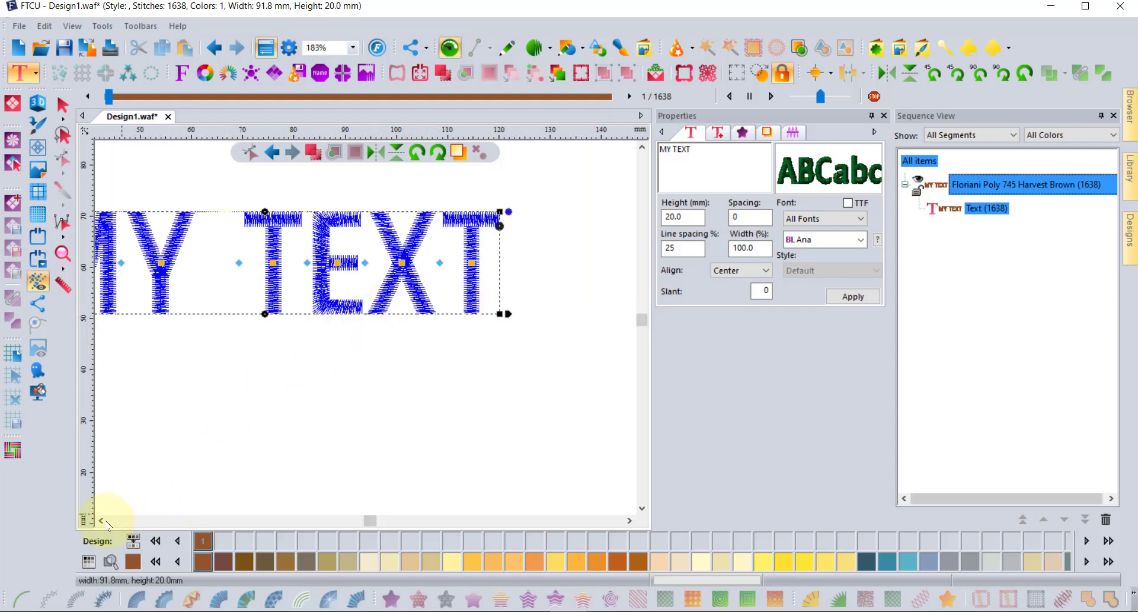
scroll(102, 521, left, 3)
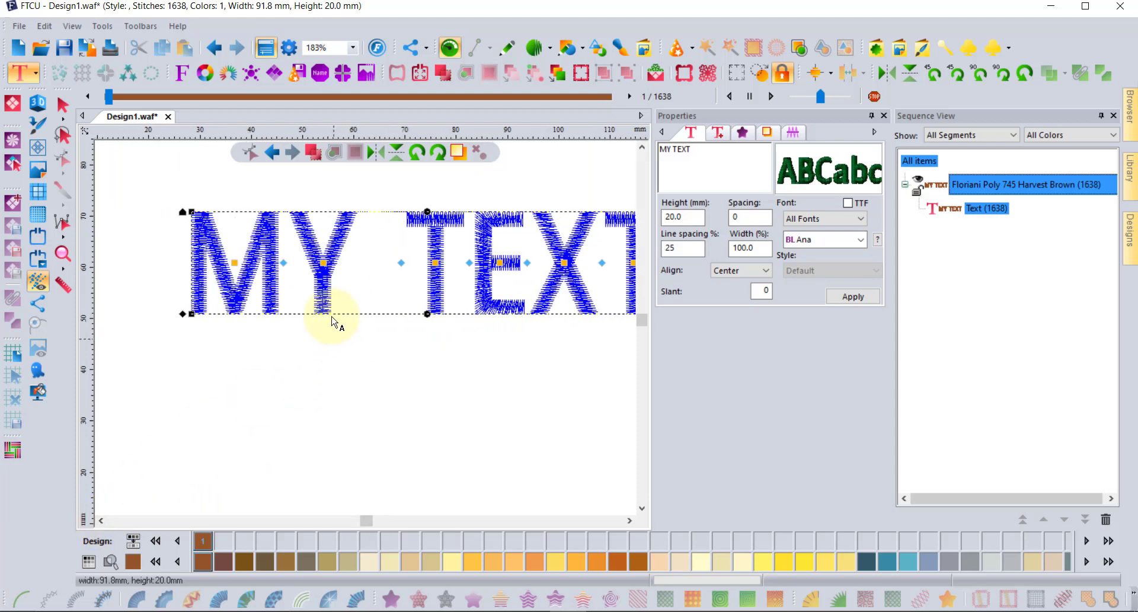
click(629, 520)
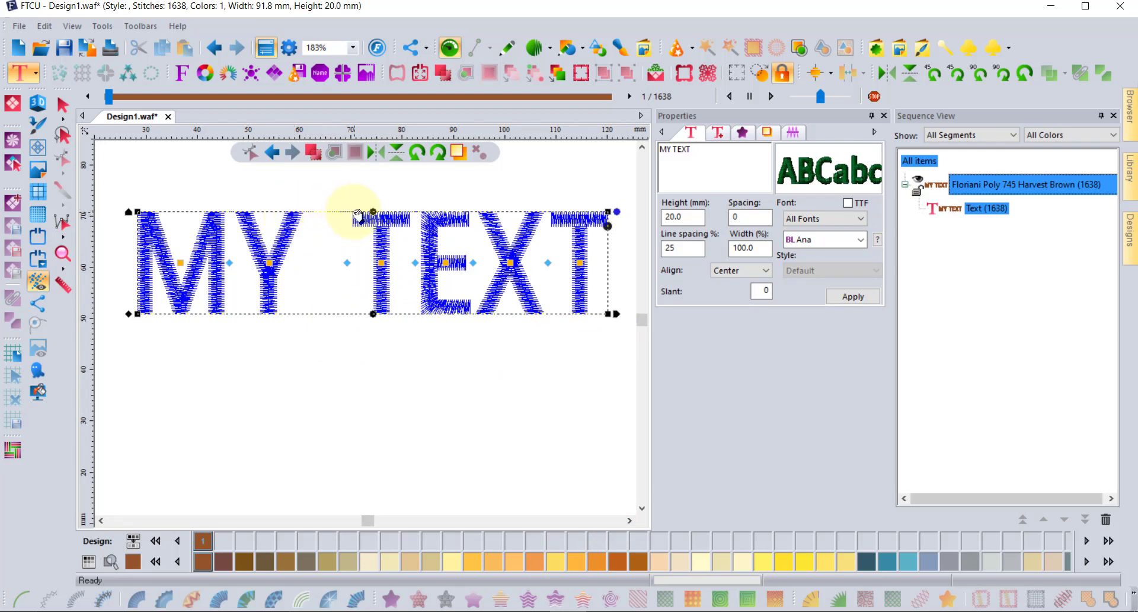
scroll(343, 224, up, 1)
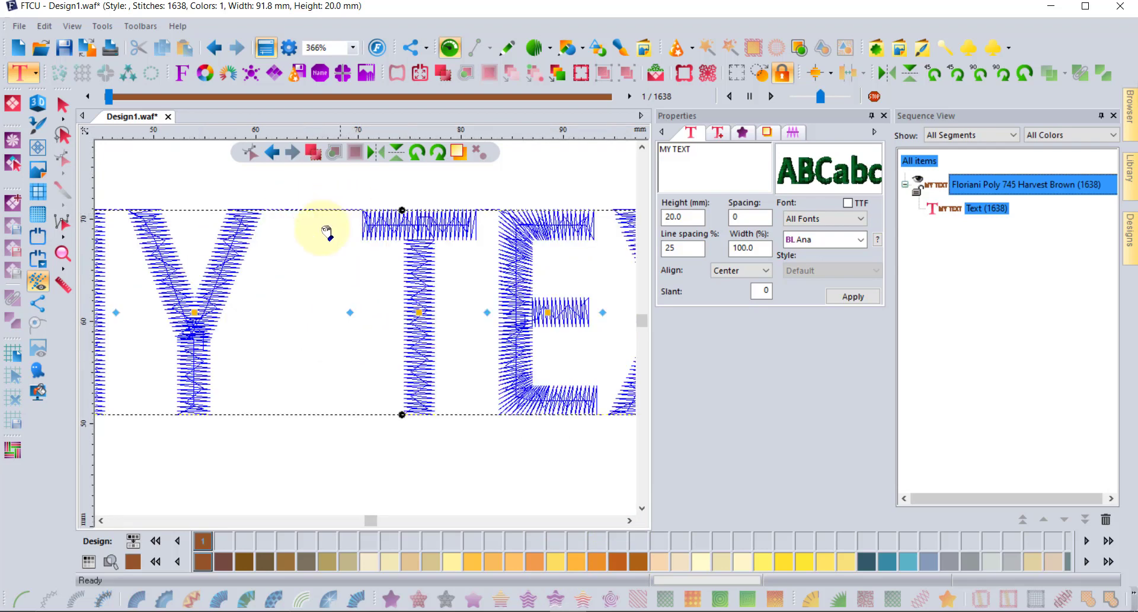
click(63, 105)
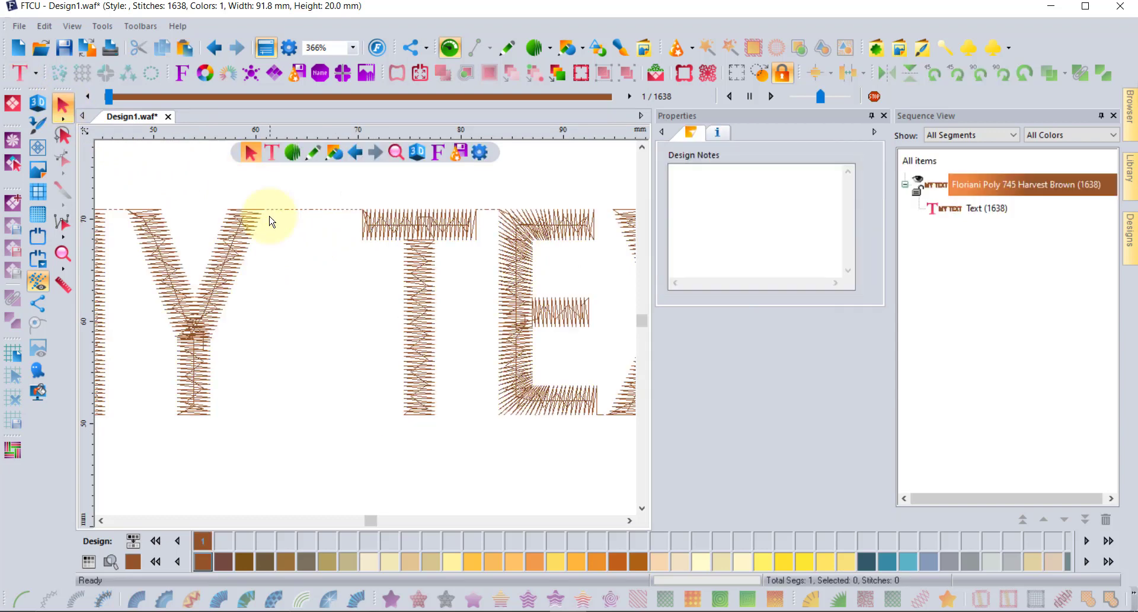
click(255, 179)
scroll(364, 216, down, 1)
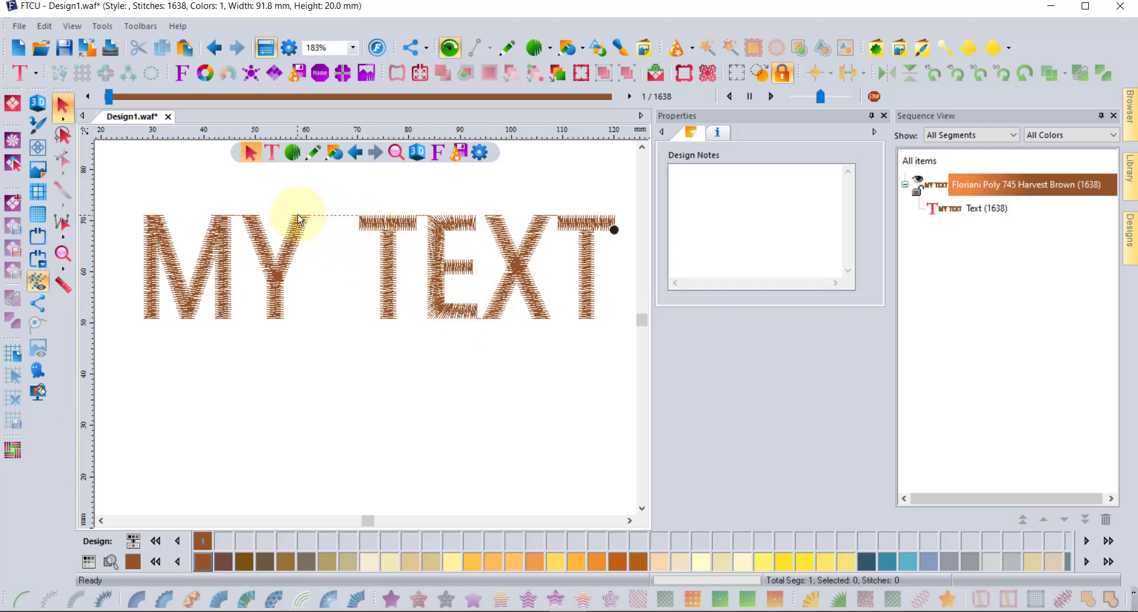
Step: Review the sew sequence options in the MY TEXT lettering's advanced settings, keeping Left
click(396, 230)
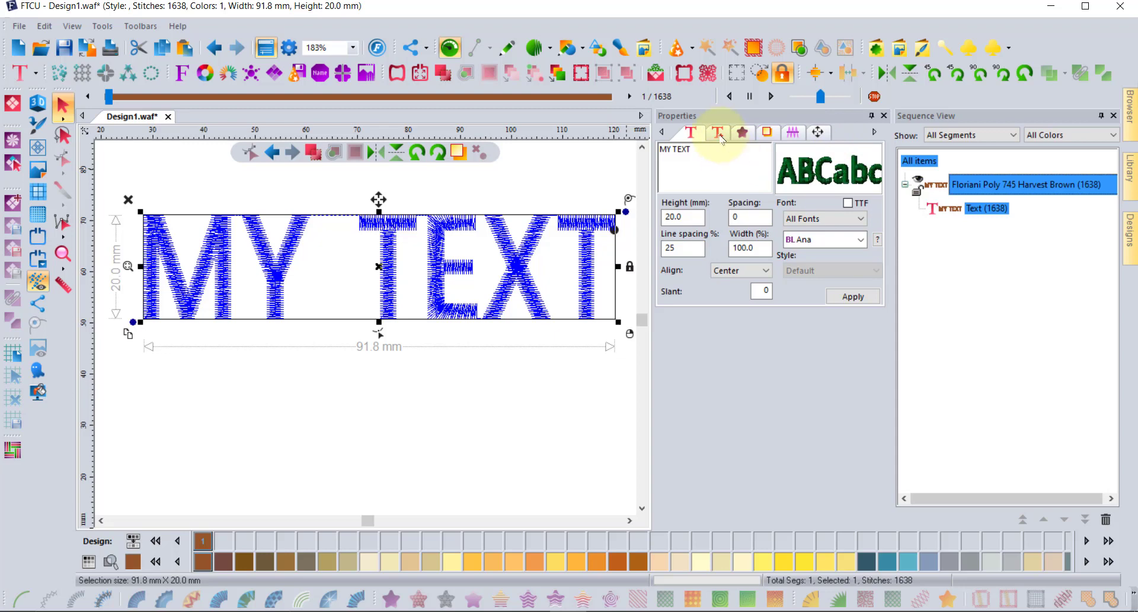
click(719, 135)
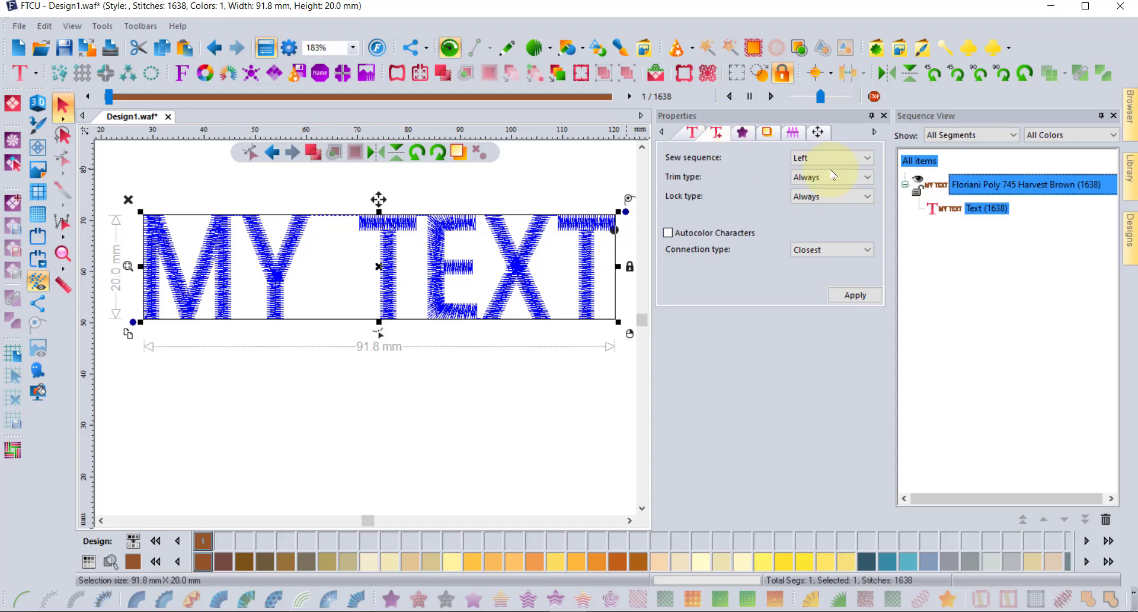
click(832, 157)
click(810, 175)
click(821, 159)
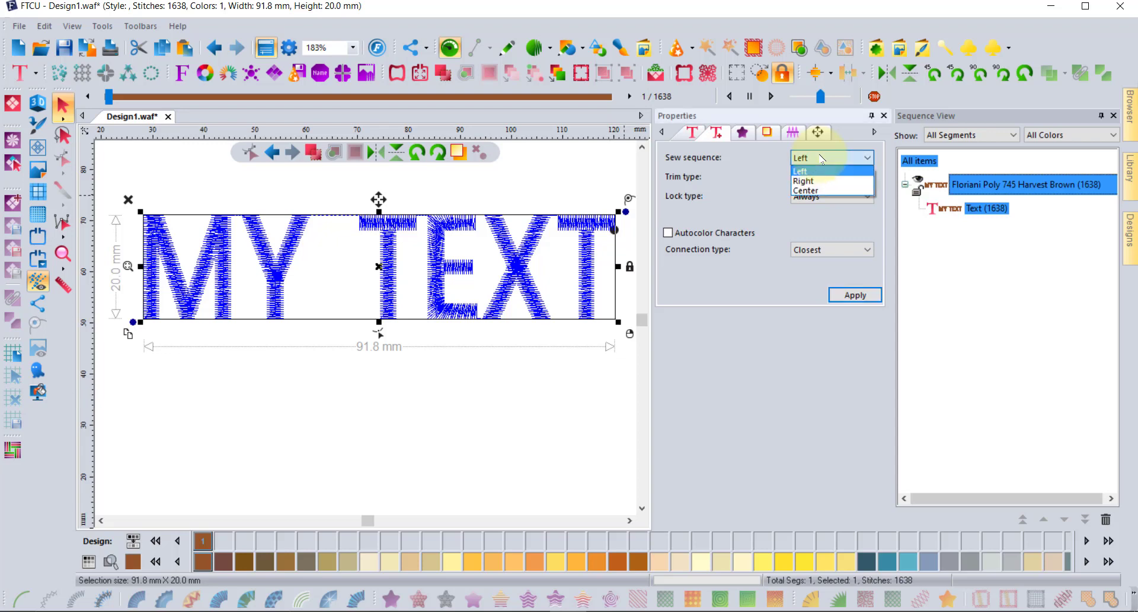
click(822, 159)
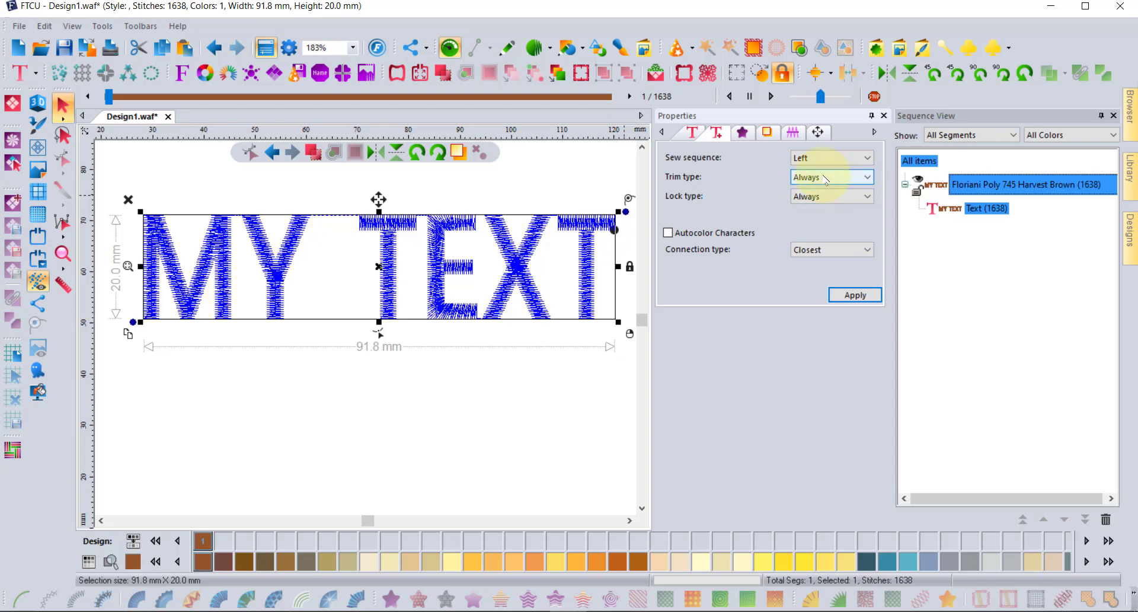
Step: Set the MY TEXT lettering's trim type to Auto and its lock type to Around trim
click(826, 180)
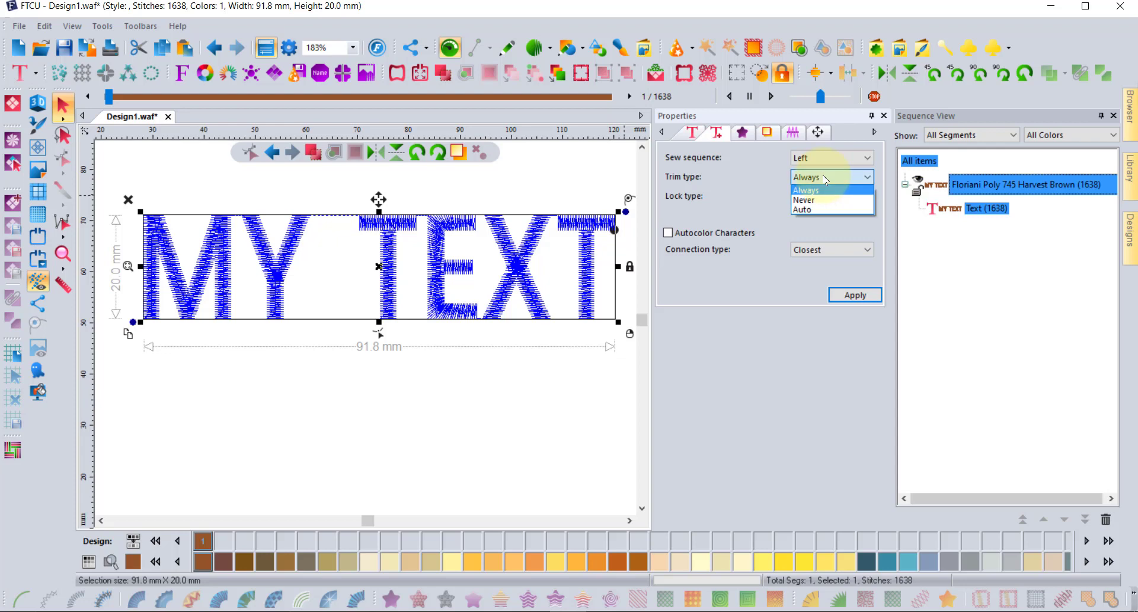
click(812, 210)
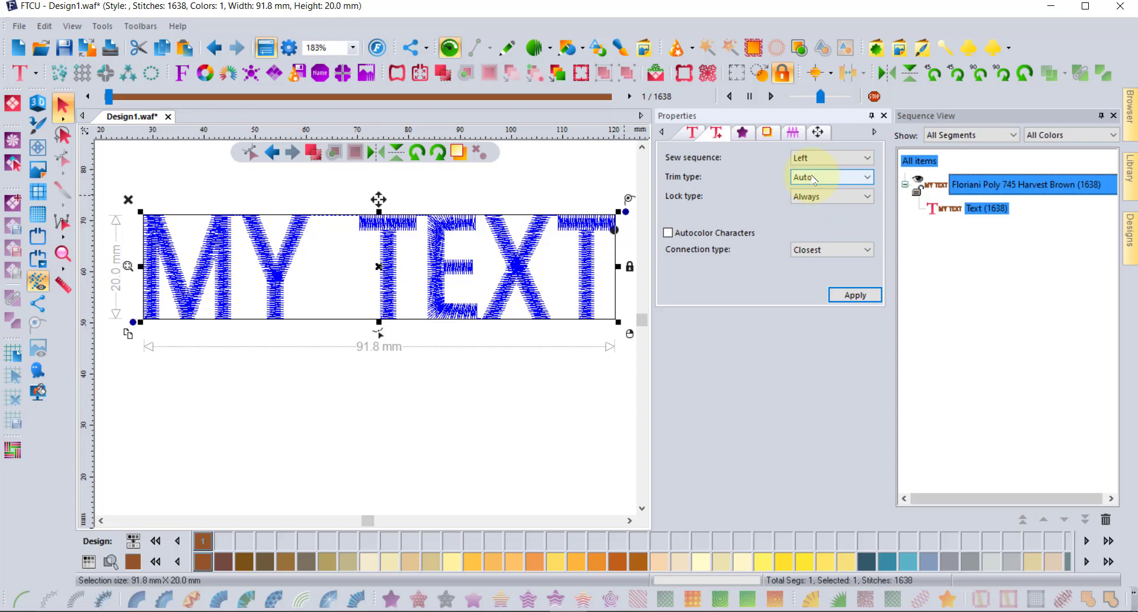
click(817, 197)
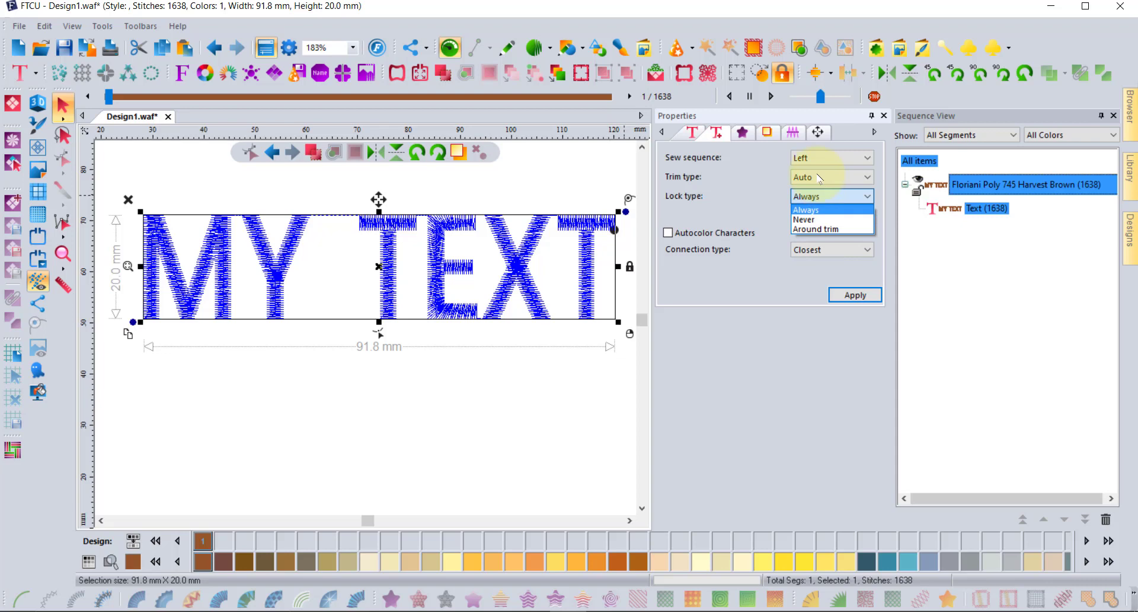
click(818, 230)
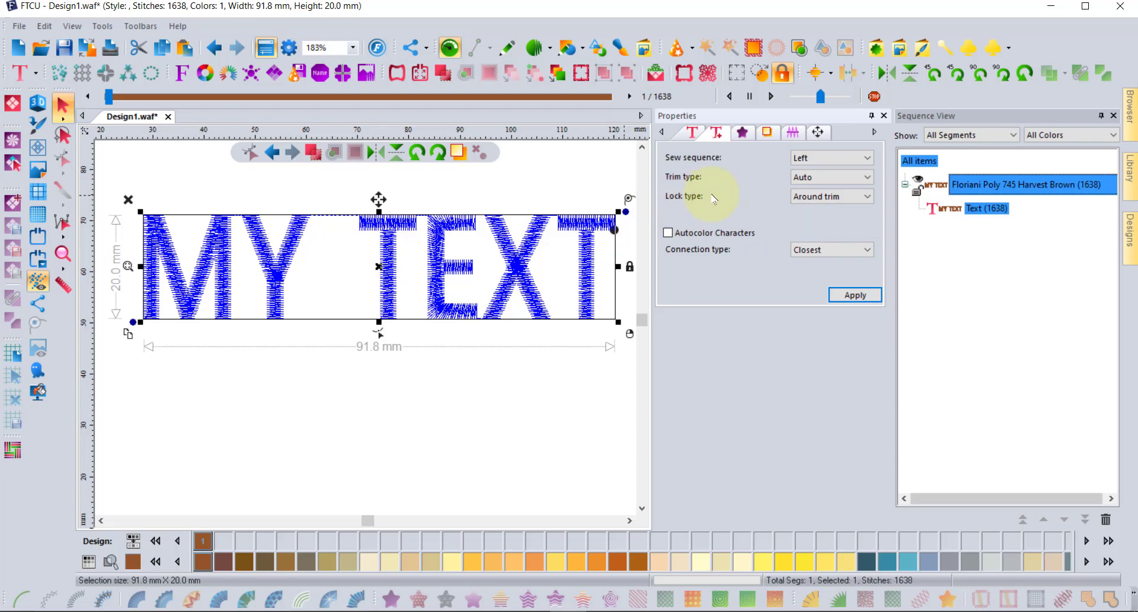
click(840, 200)
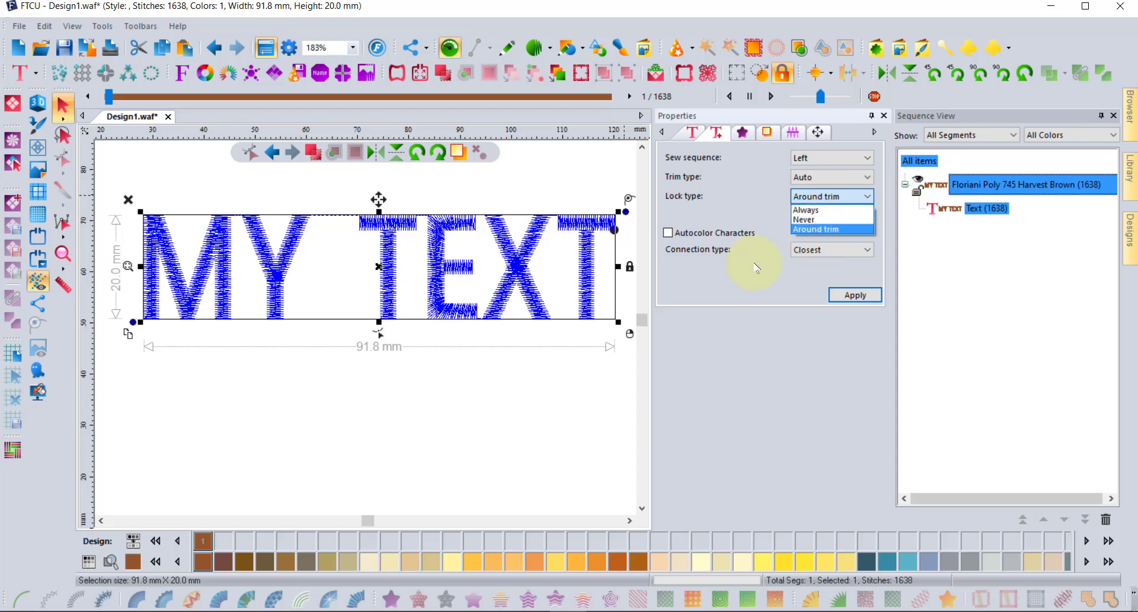
click(840, 230)
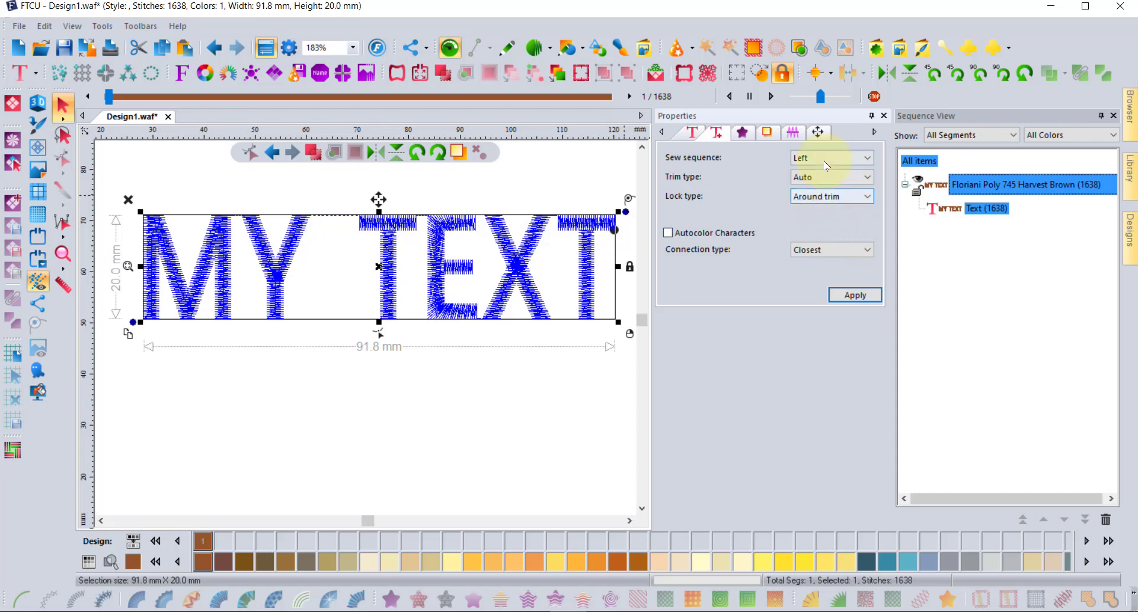
Step: Return both the trim type and the lock type of the MY TEXT lettering to Always
click(823, 179)
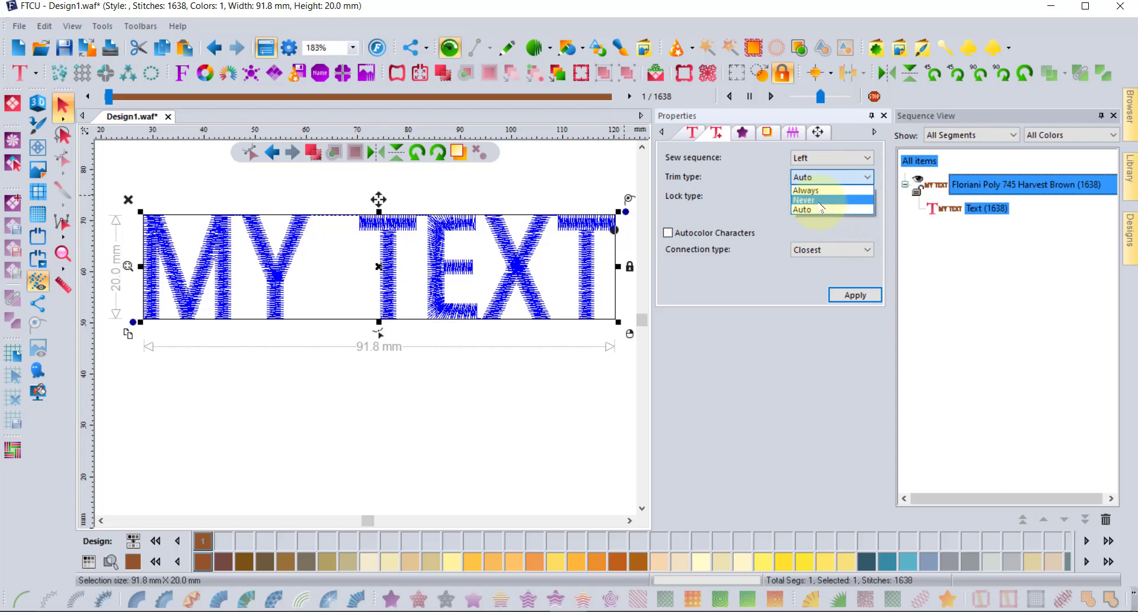
click(806, 190)
click(827, 196)
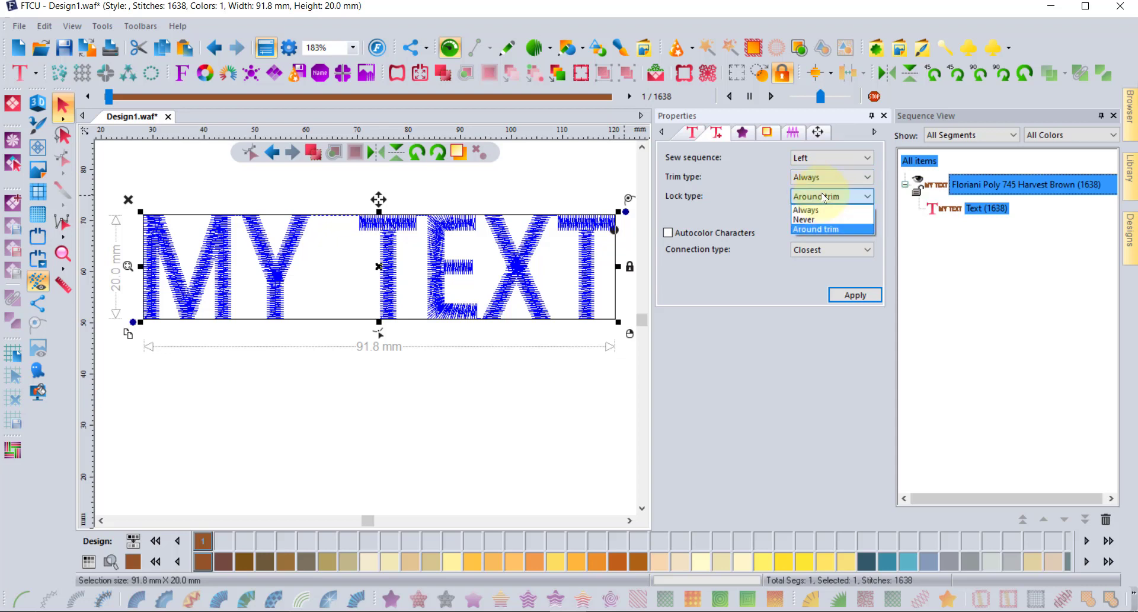
click(804, 209)
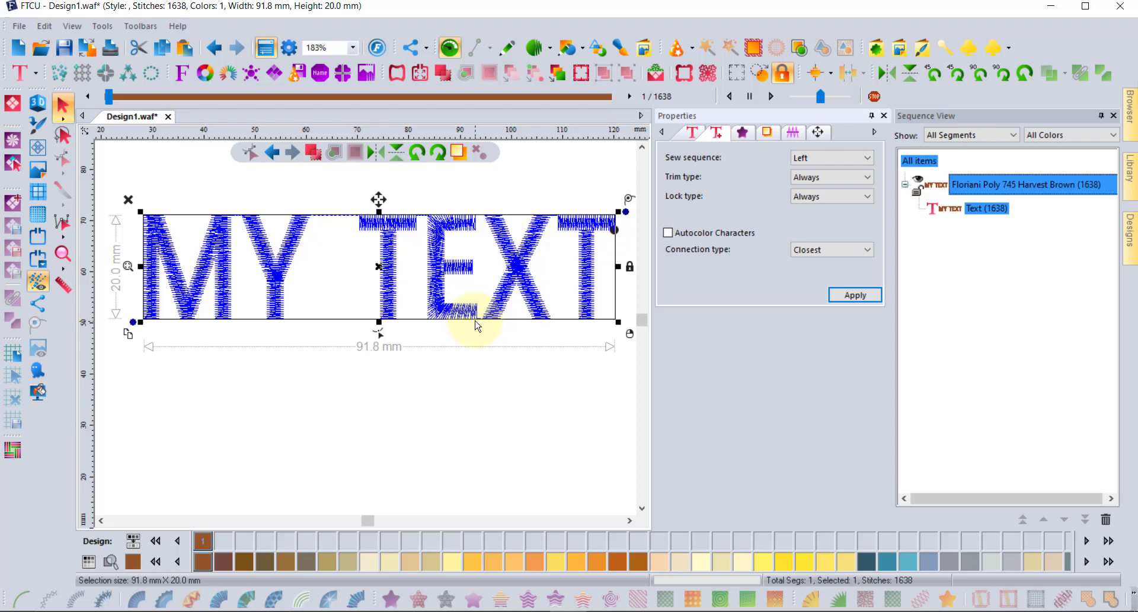
Step: Edit the lettering by moving the X about 5 mm down and 2 mm toward the E, and inspect the jump between them
right_click(281, 249)
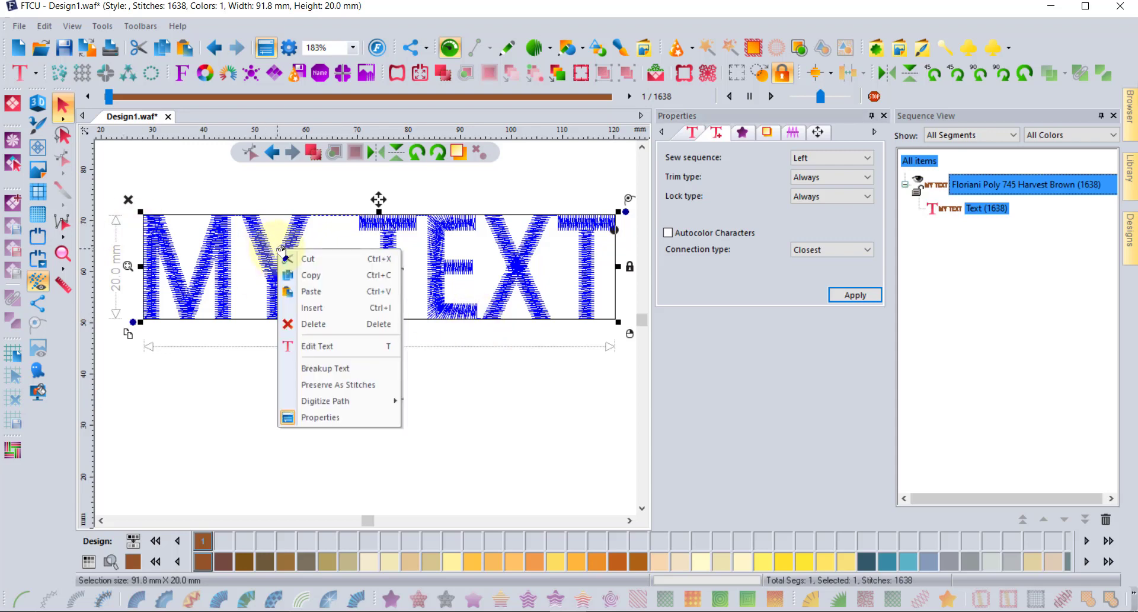
click(317, 345)
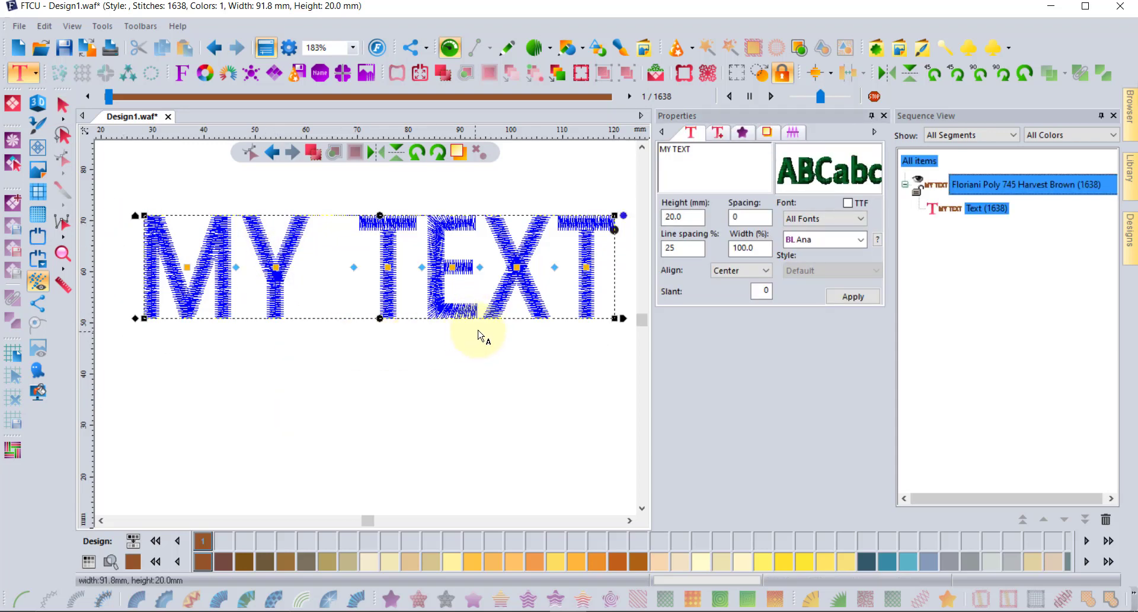
drag(517, 266, 506, 294)
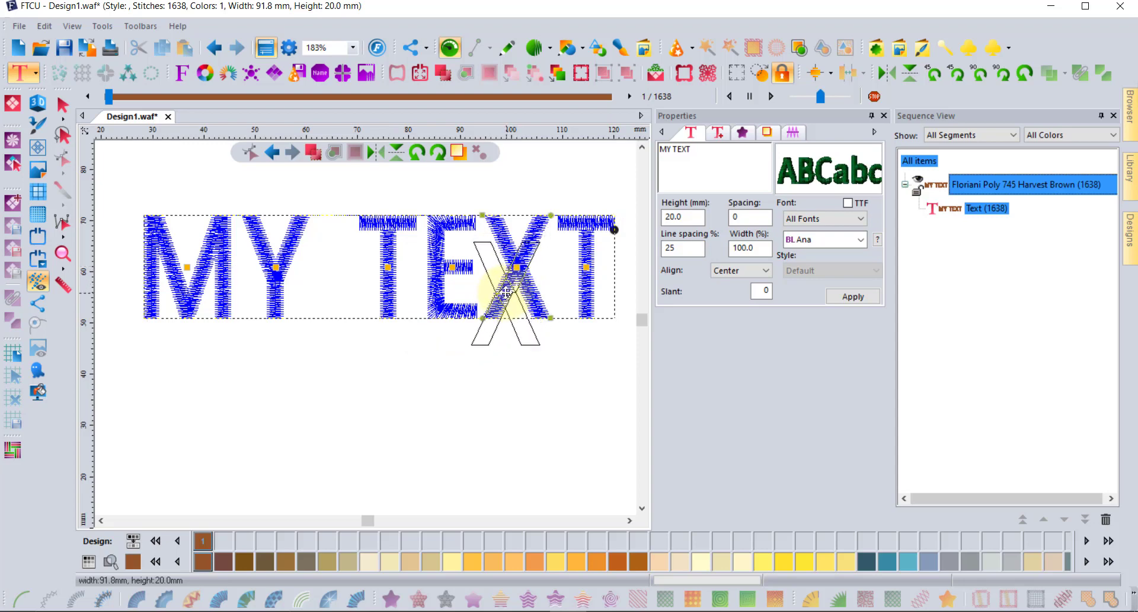
click(506, 372)
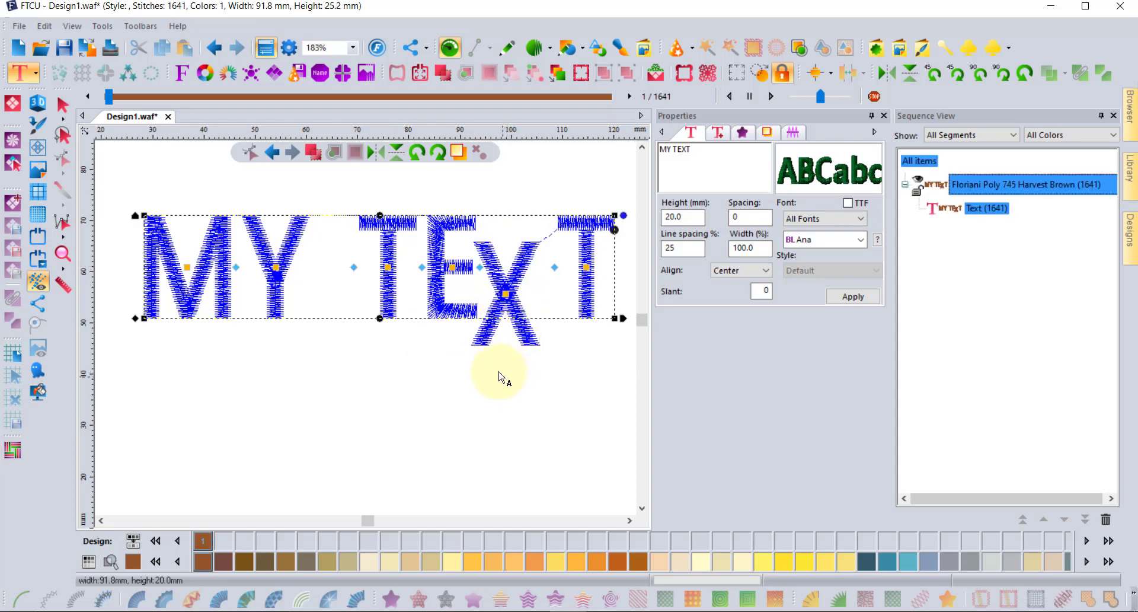
click(63, 106)
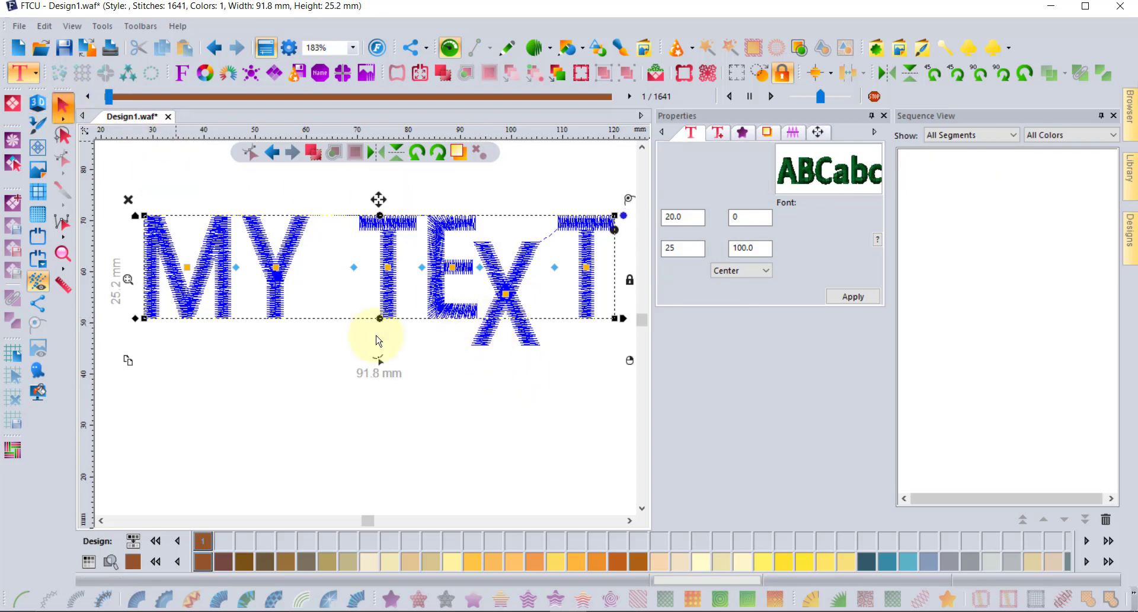
click(393, 360)
scroll(465, 322, up, 4)
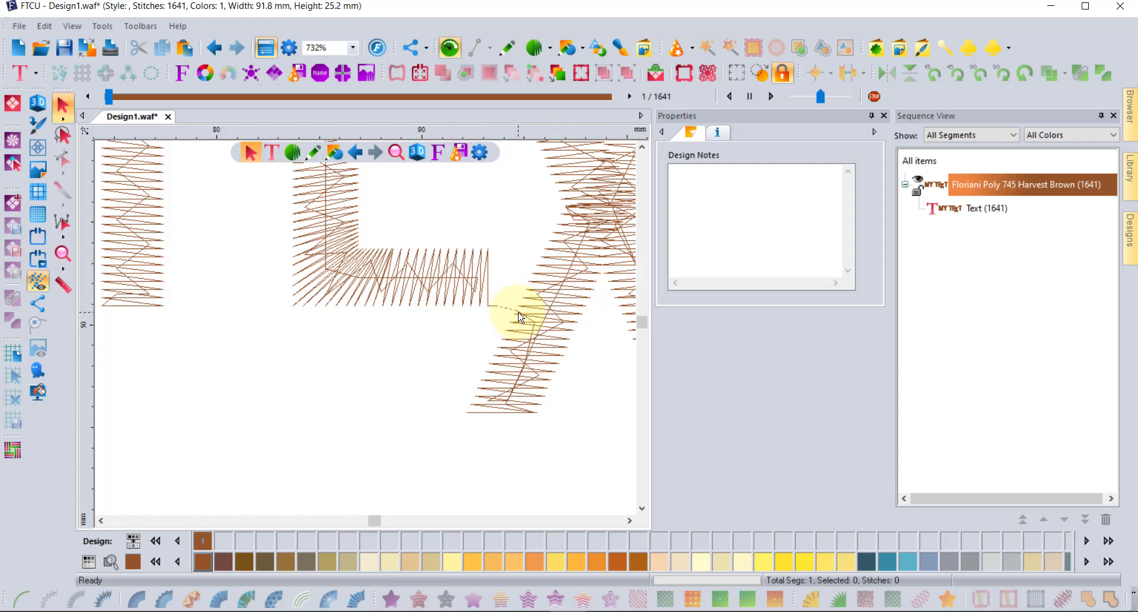
scroll(520, 318, down, 6)
Step: Apply the Furthest connection type to the MY TEXT lettering
click(532, 293)
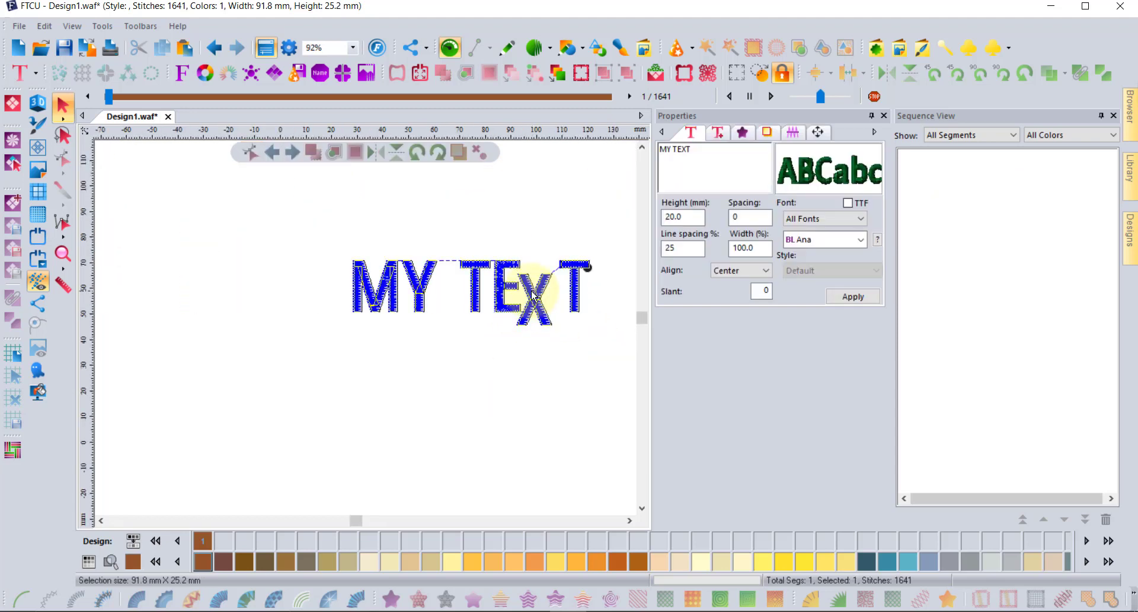
click(717, 133)
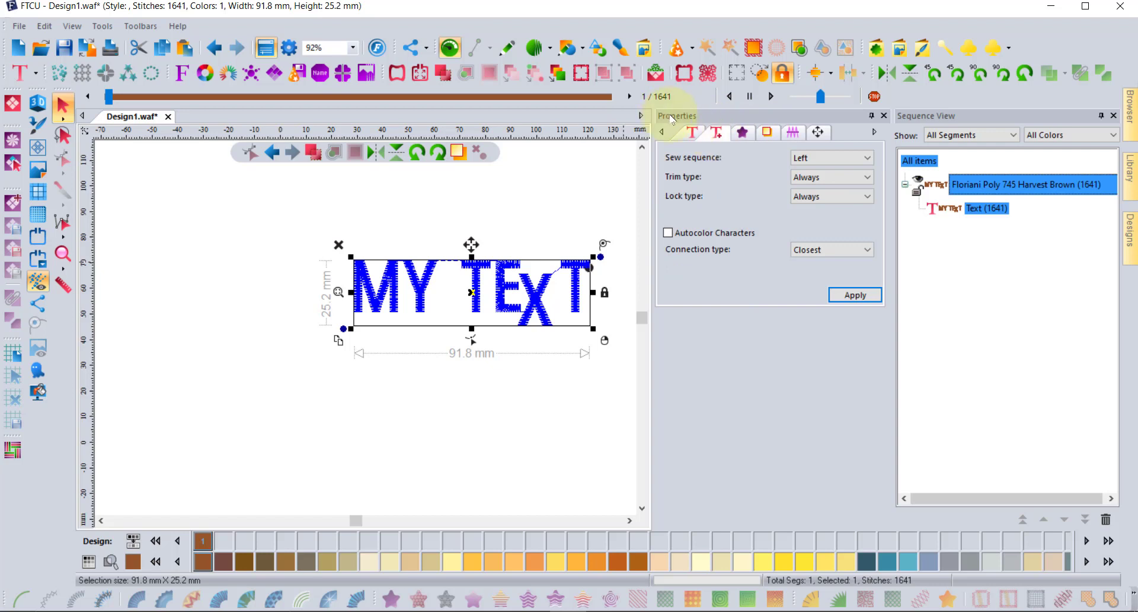
click(834, 251)
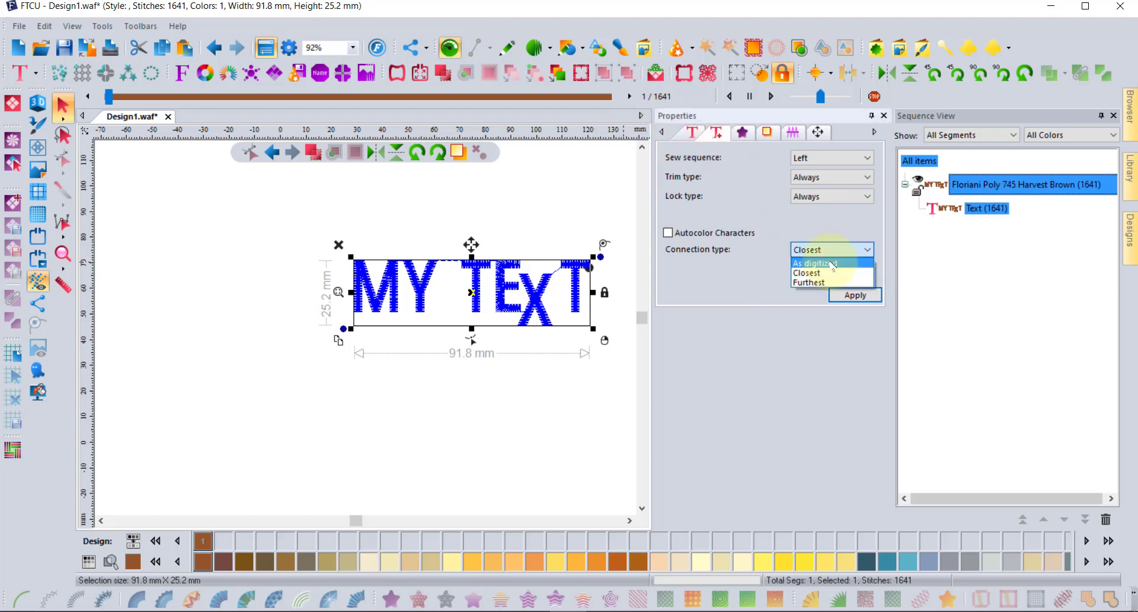
click(837, 283)
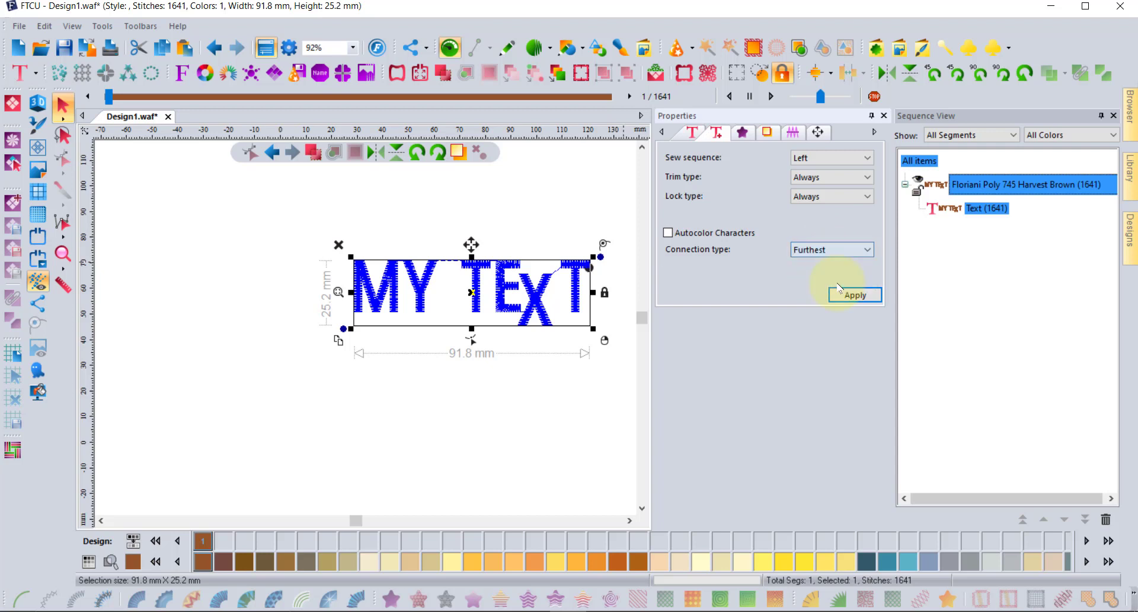
click(853, 295)
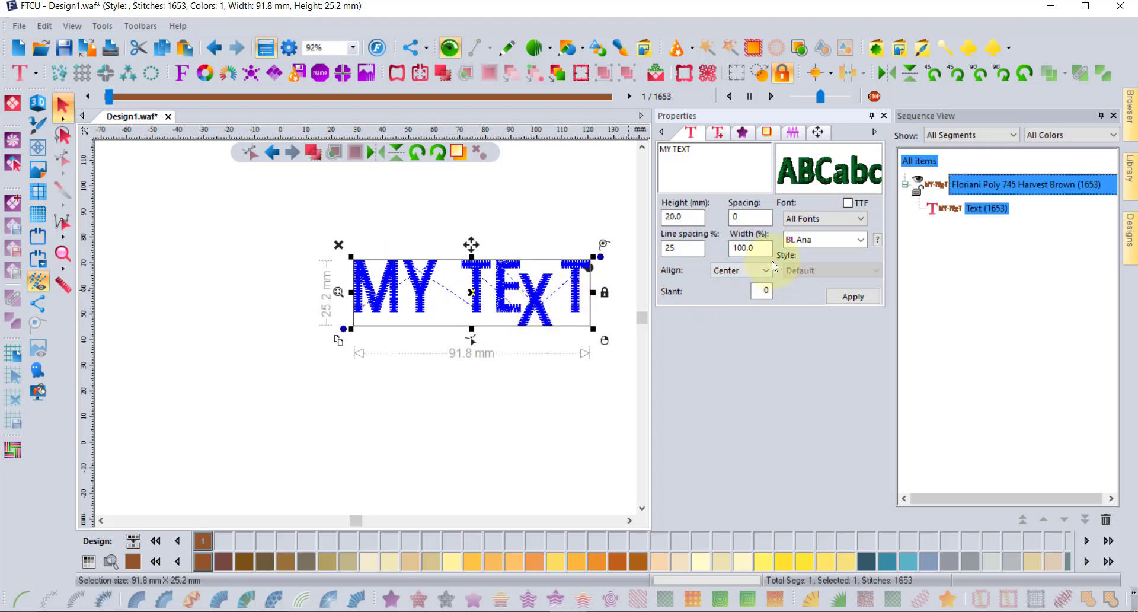
Step: Apply automatic coloring of the individual characters to the lettering and deselect it
click(718, 133)
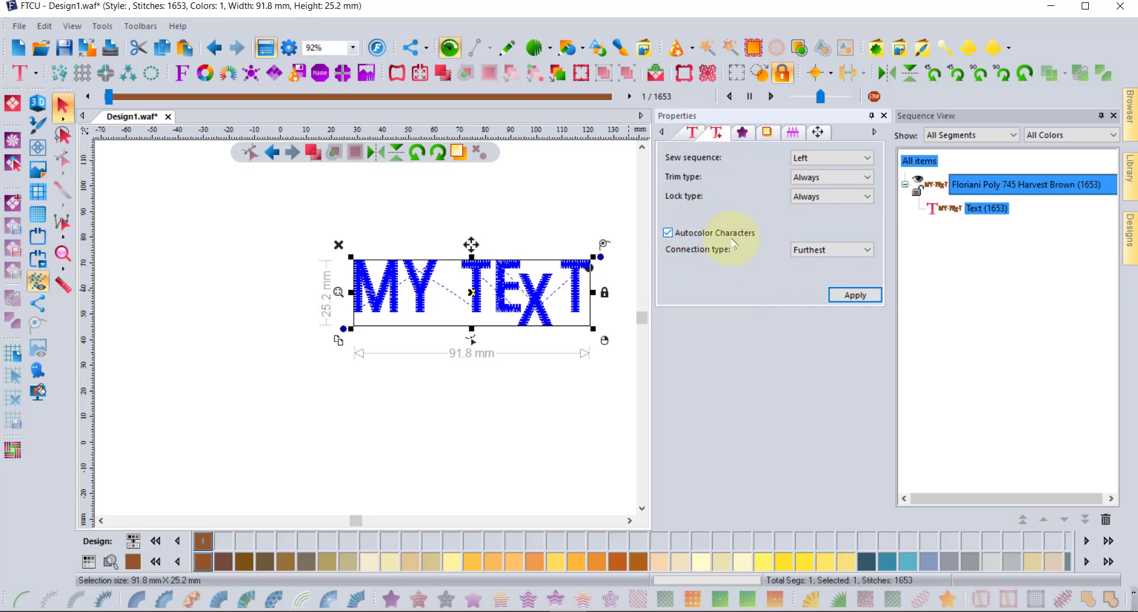
click(855, 295)
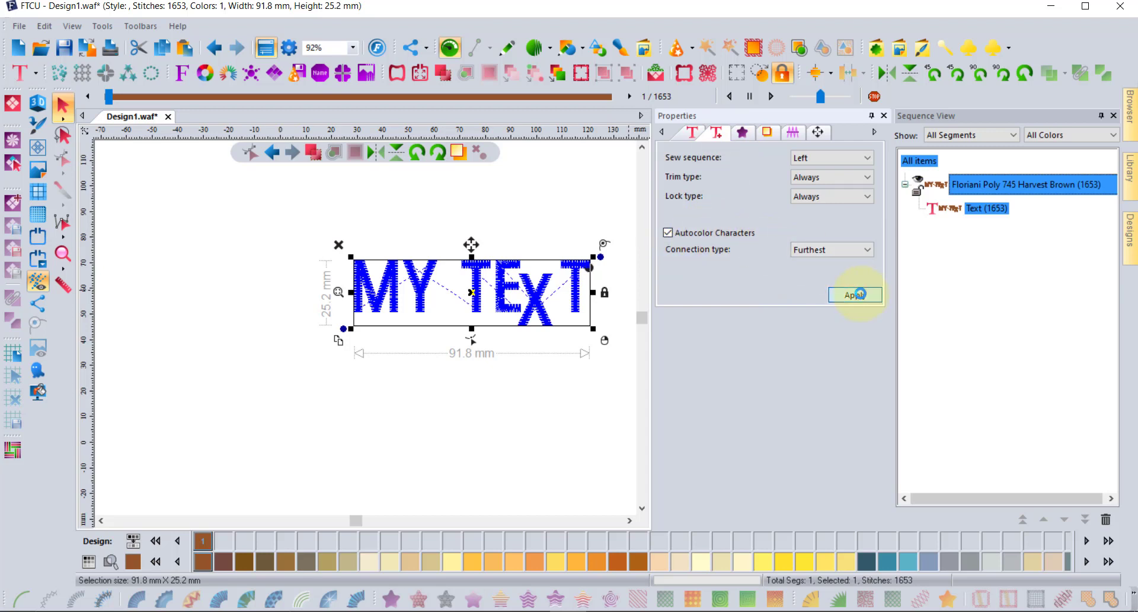
click(473, 438)
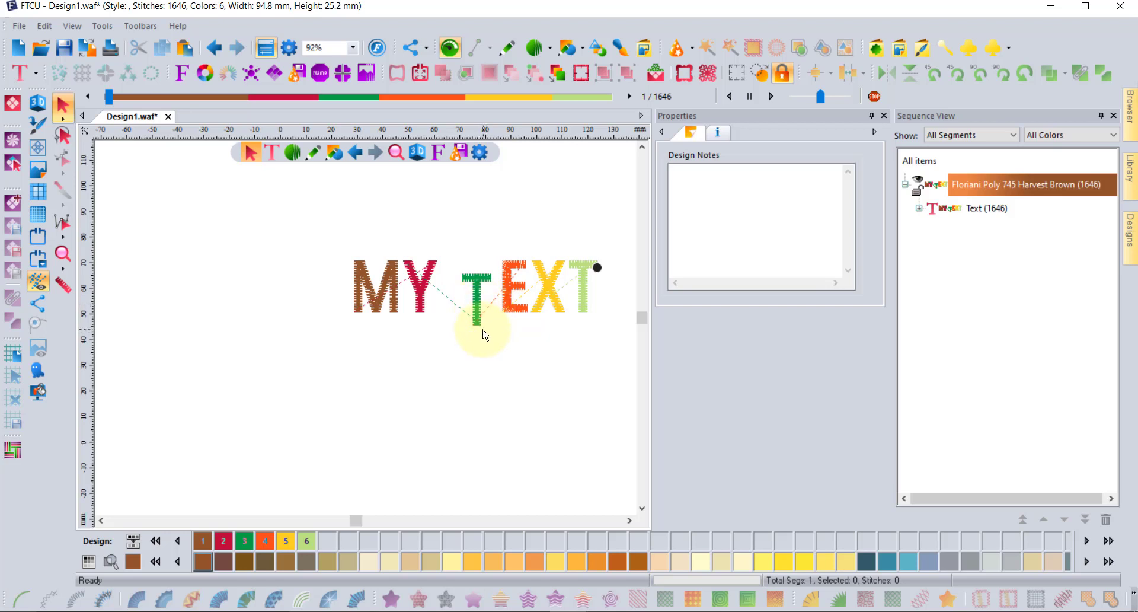
Step: Turn off Autocolor Characters for the lettering and apply the Closest connection type
click(510, 284)
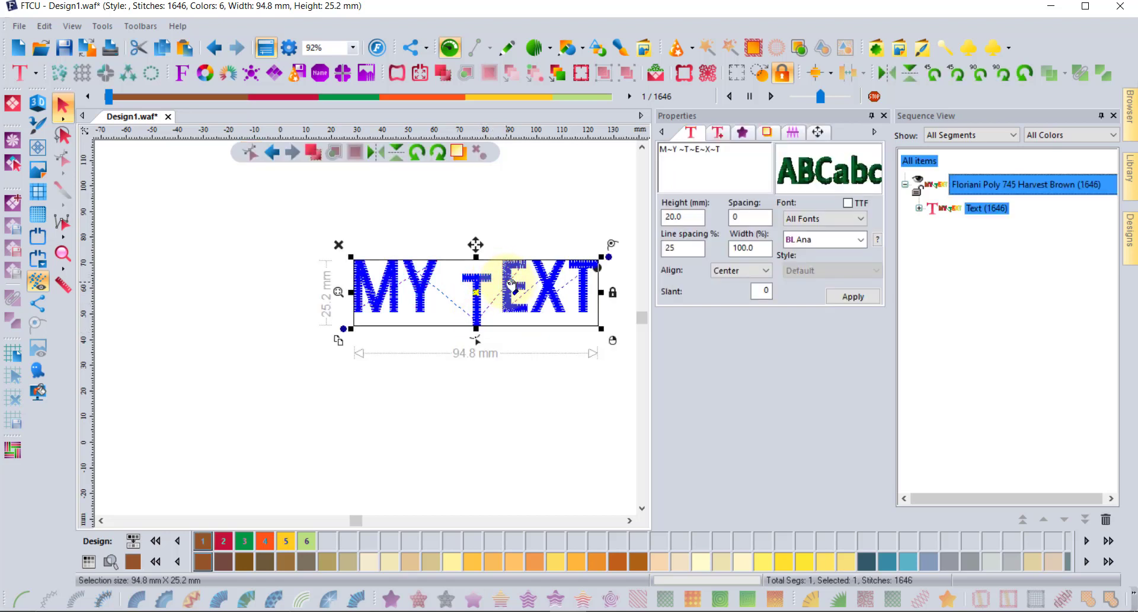
click(717, 133)
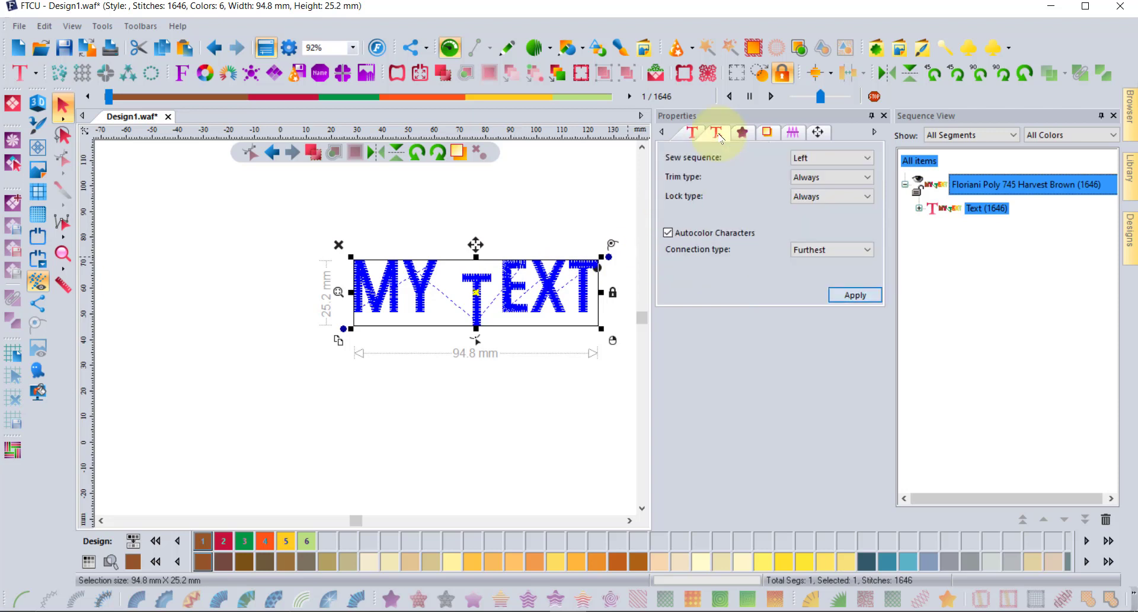
click(683, 236)
click(798, 249)
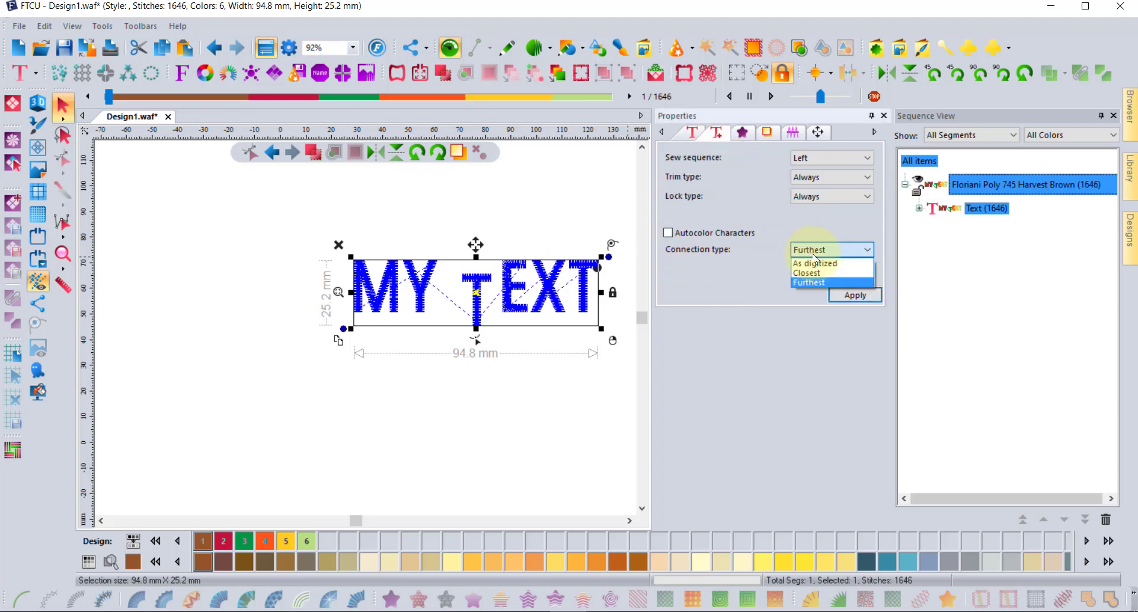
click(825, 274)
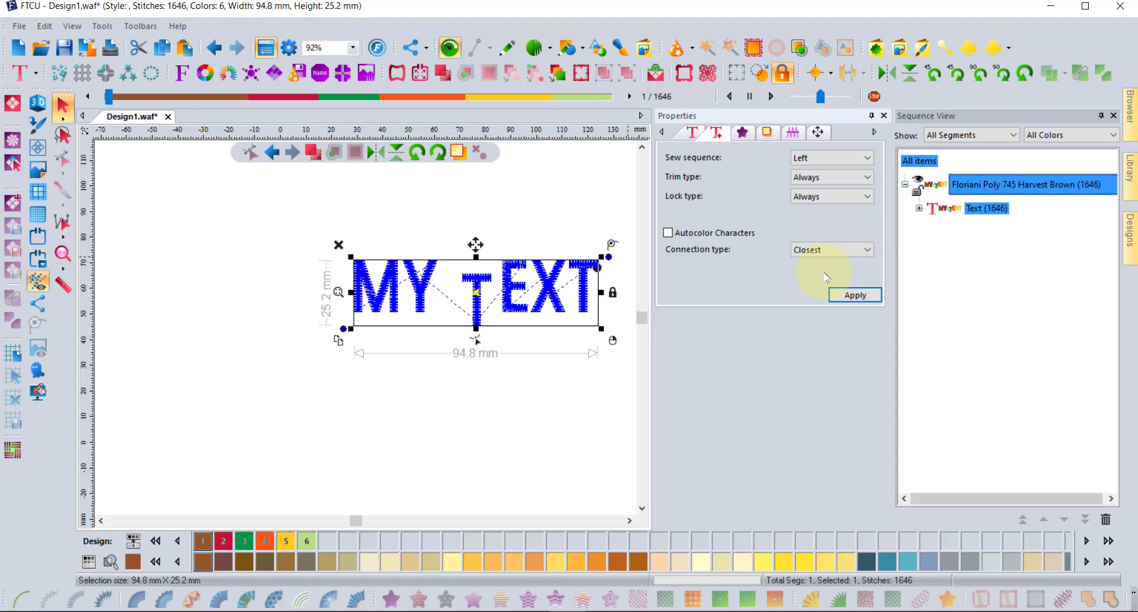
click(848, 294)
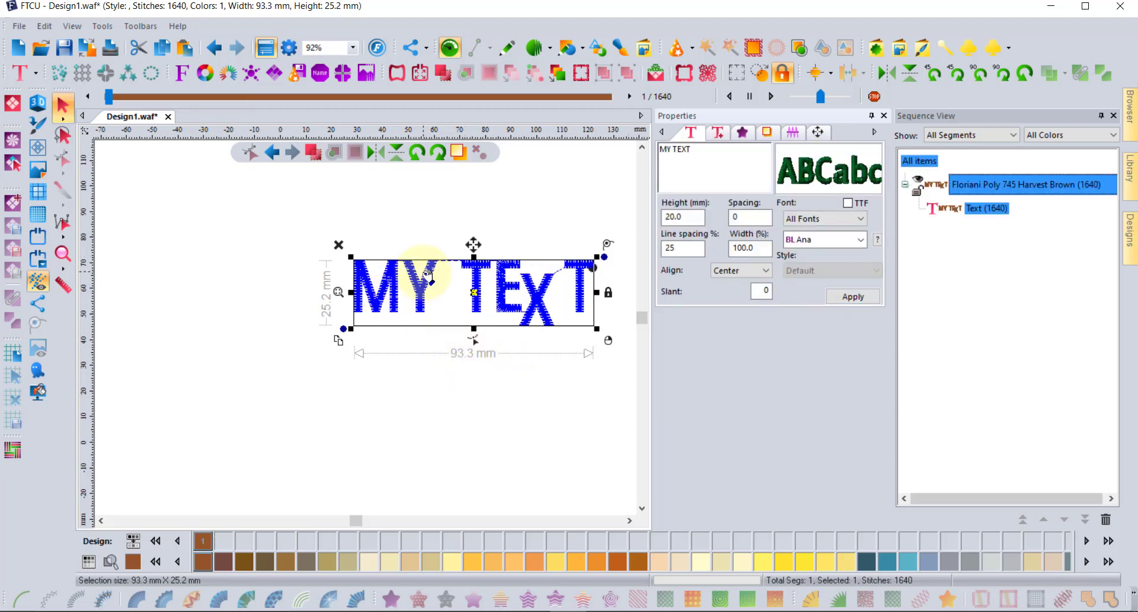
Step: Edit the lettering by moving the last T about 7 mm toward the X and about 7 mm up
scroll(428, 275, up, 2)
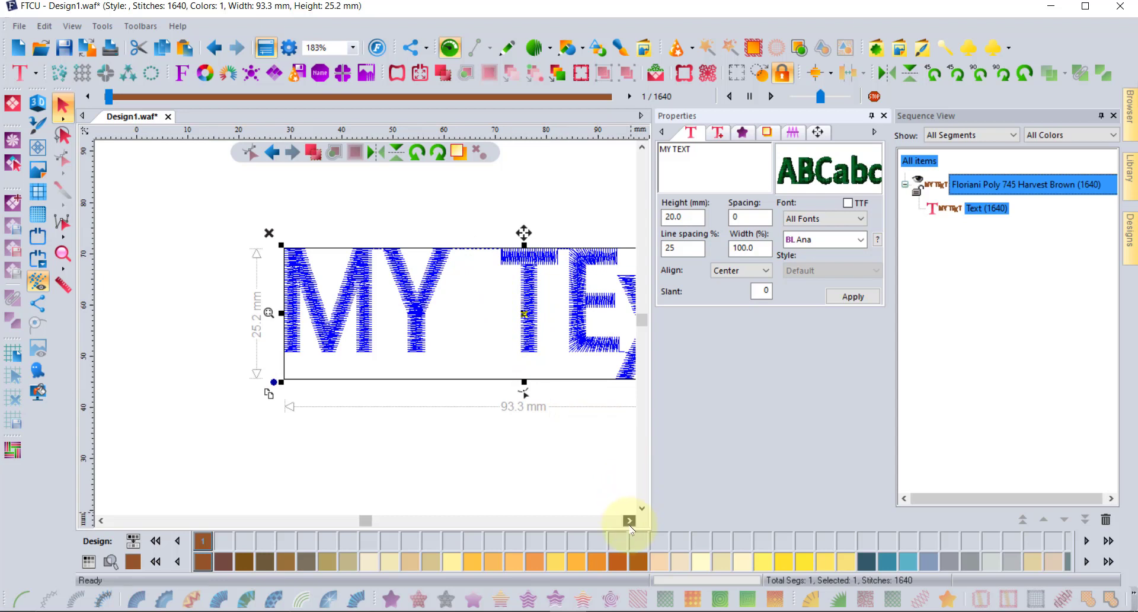
click(629, 520)
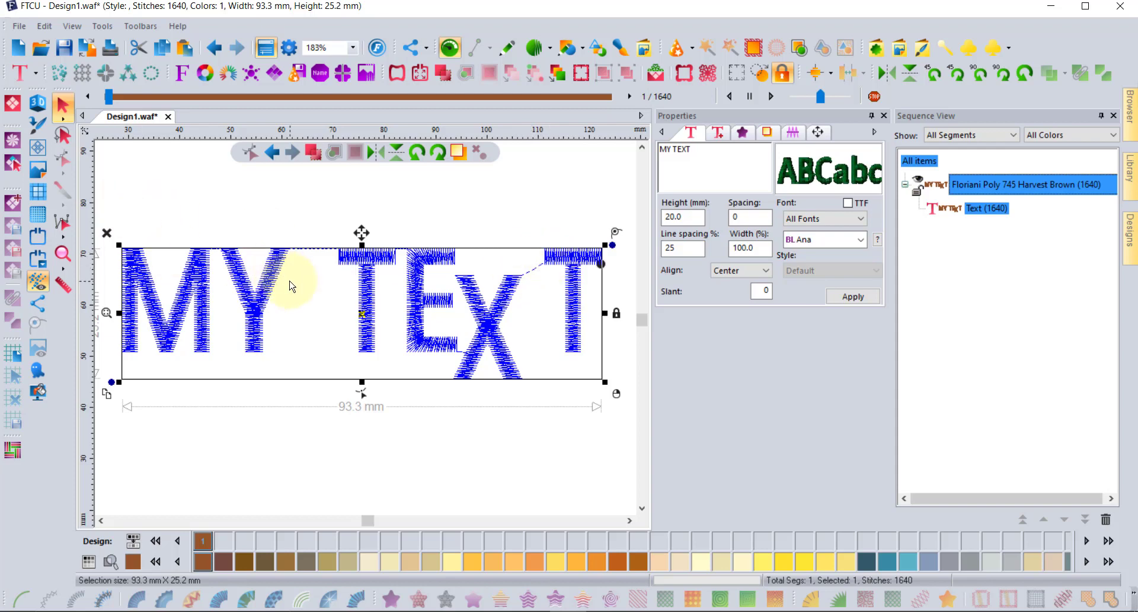
right_click(277, 277)
right_click(276, 277)
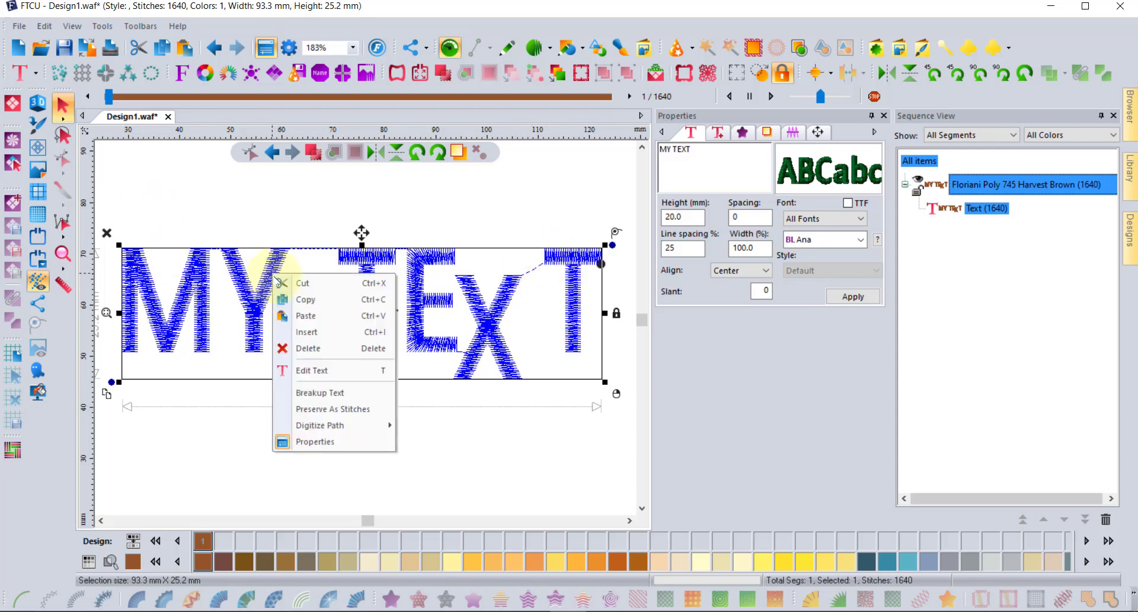
click(302, 370)
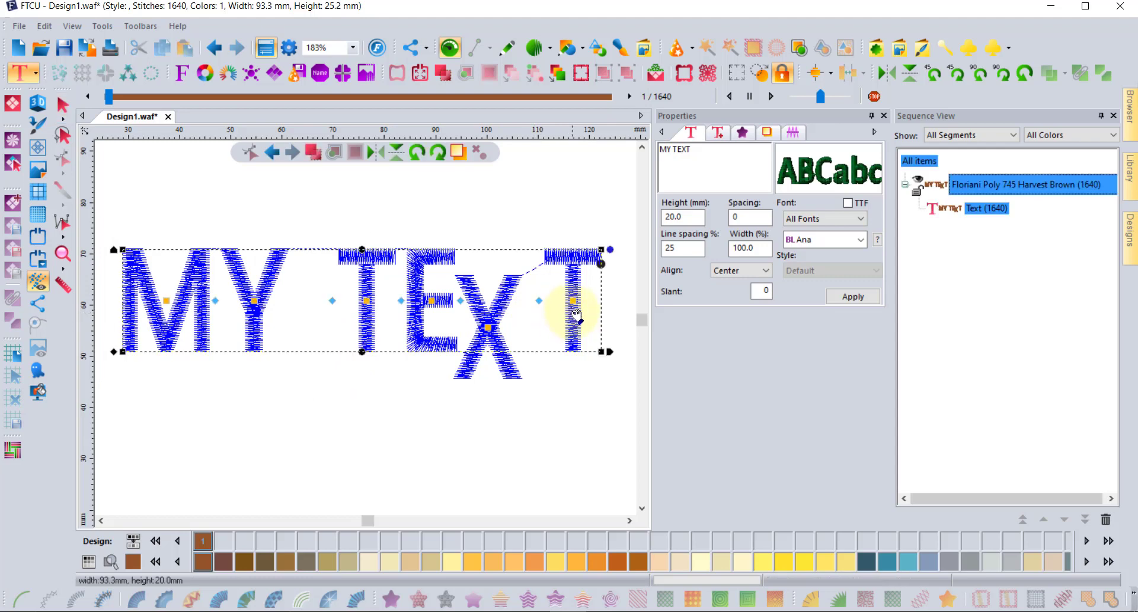
drag(570, 301, 536, 269)
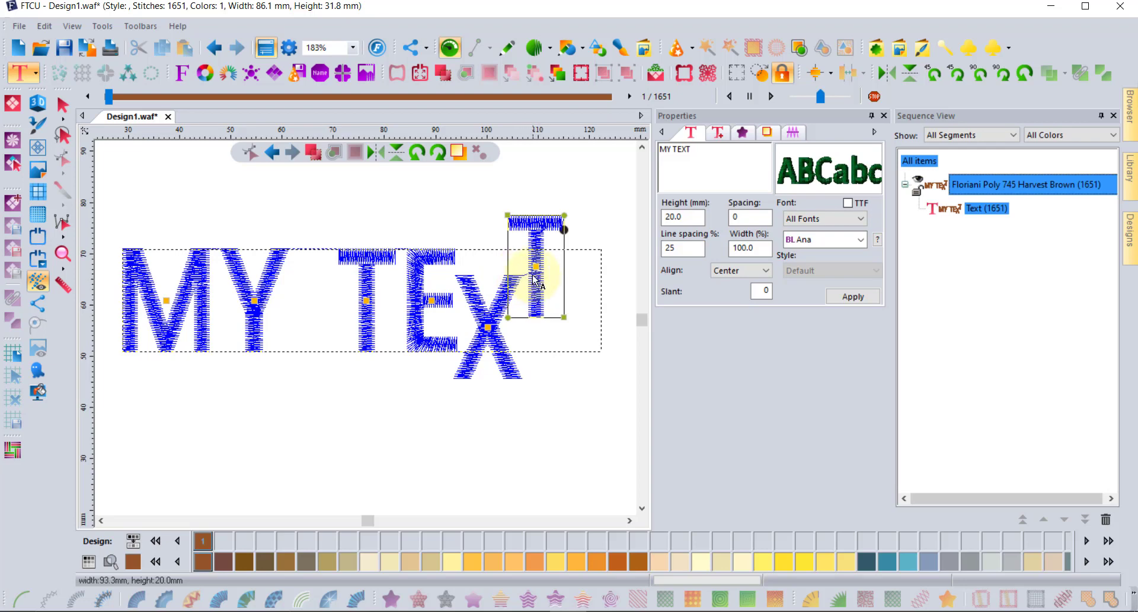
Step: Inspect the jump between the X and the last T, leaving text editing and deselecting the lettering
scroll(523, 278, up, 2)
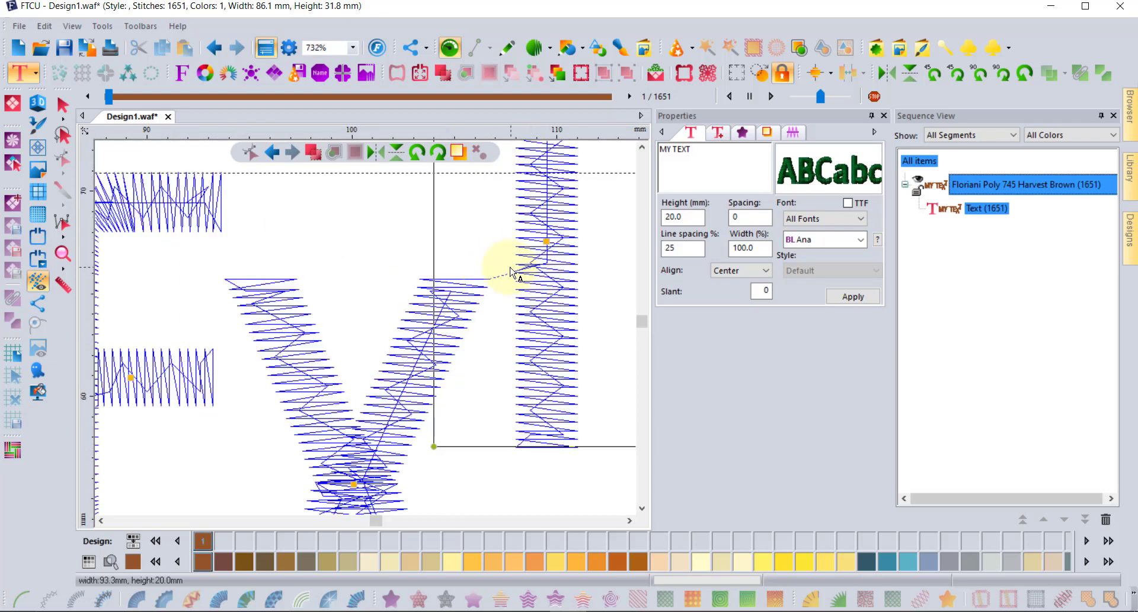
click(62, 106)
scroll(396, 238, down, 1)
scroll(400, 244, down, 2)
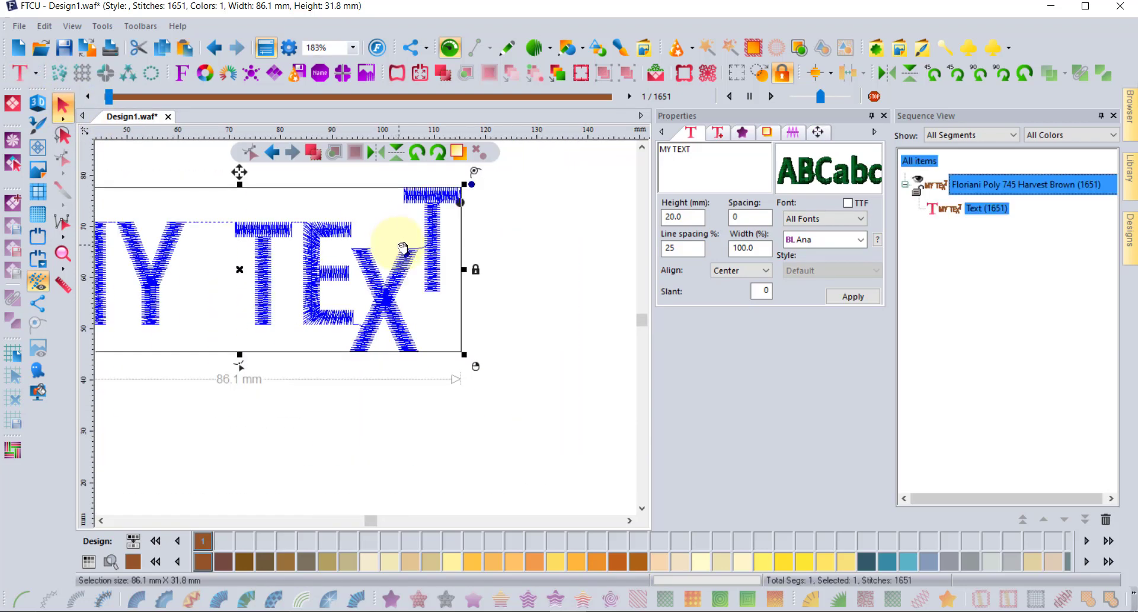
click(101, 520)
click(262, 393)
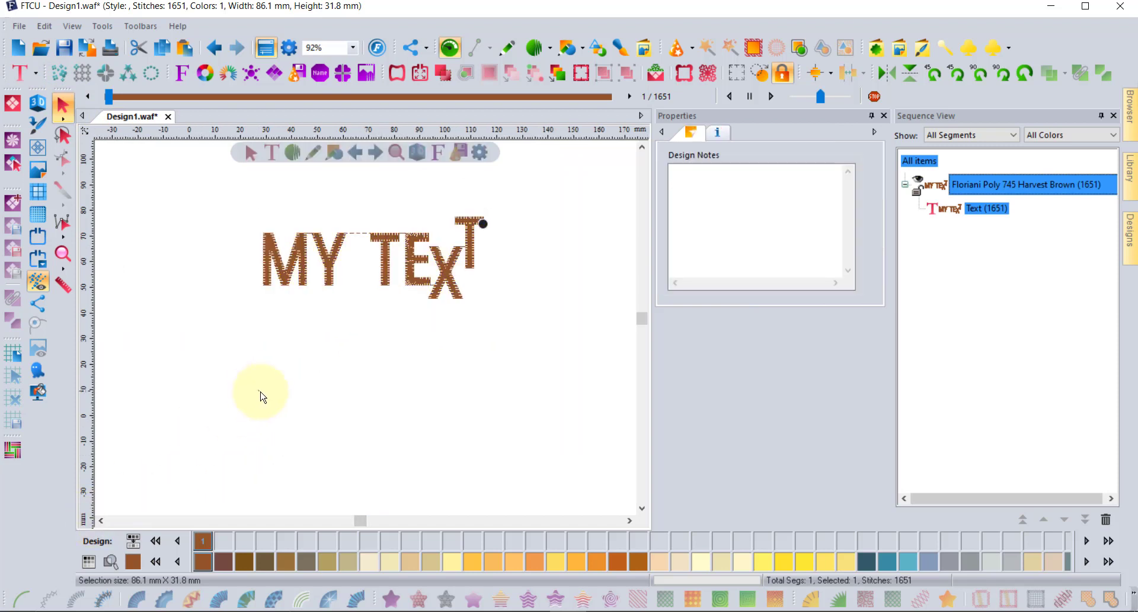